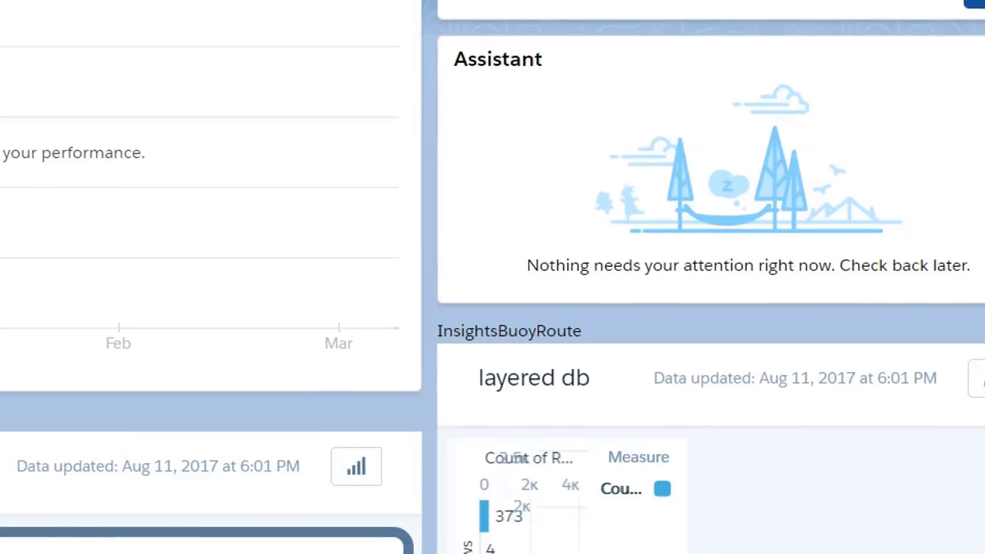
- Look through the Analytics Setup Getting Started page, from the permission set tasks to the Go Further resources
left_click(870, 116)
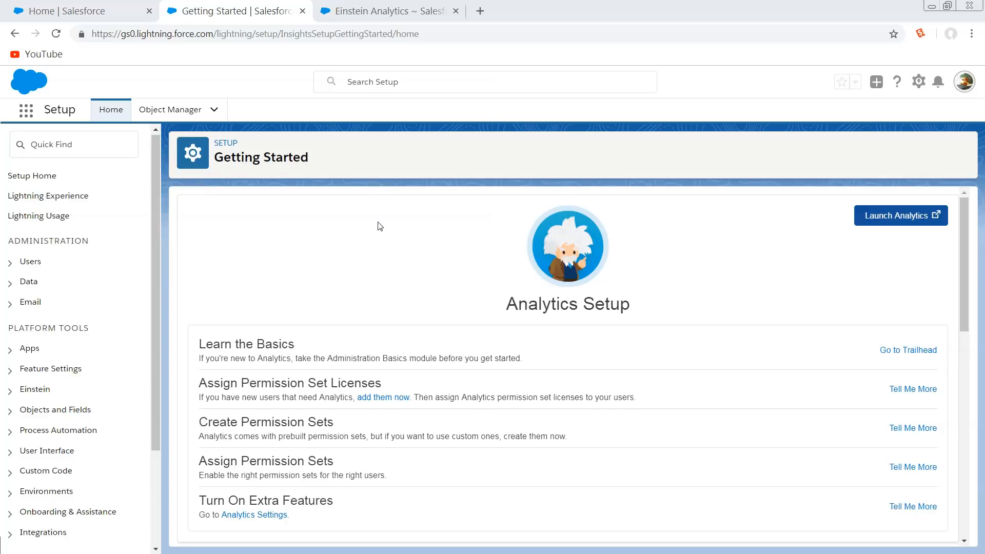
scroll(382, 224, "down", 8)
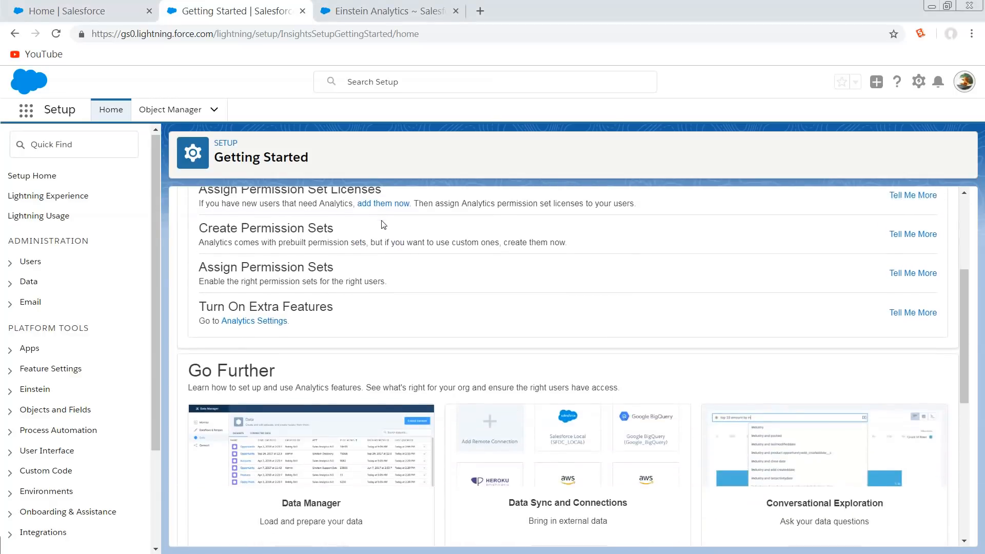
scroll(382, 220, "down", 1)
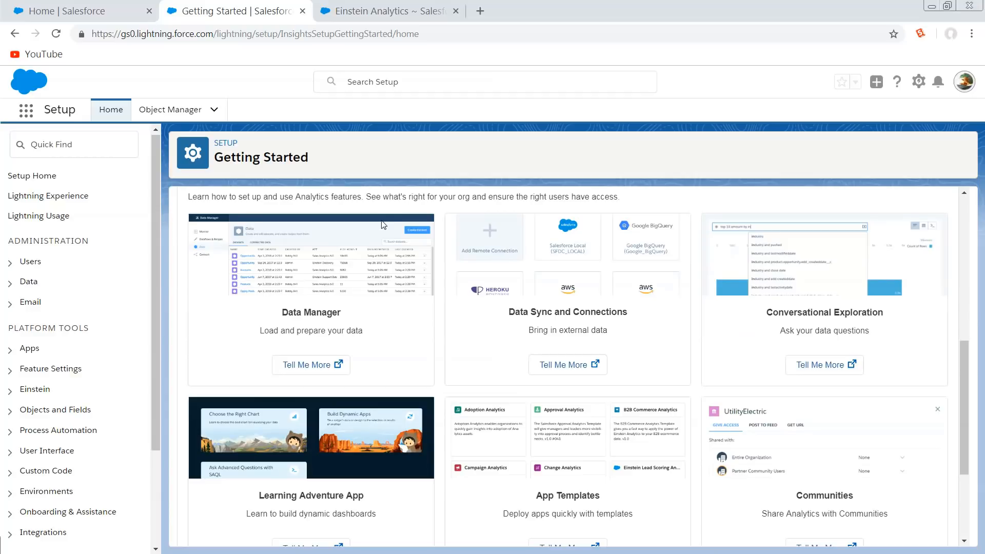
scroll(383, 223, "down", 3)
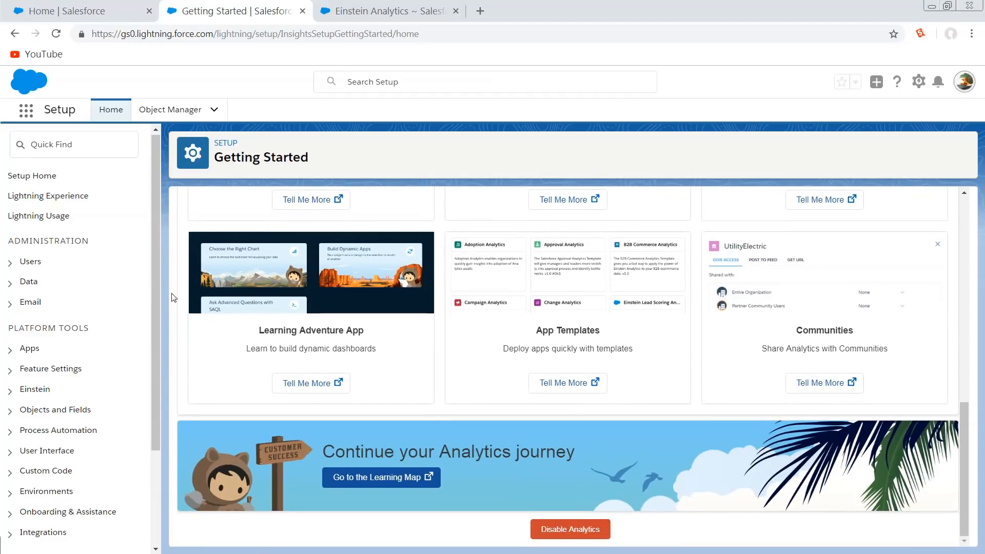
scroll(561, 414, "up", 3)
scroll(560, 414, "up", 6)
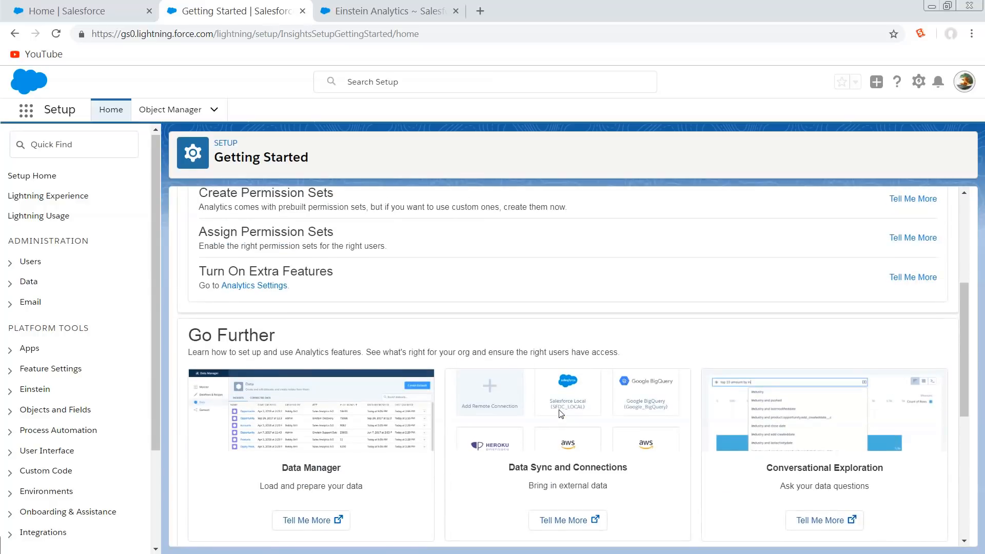
scroll(449, 439, "up", 3)
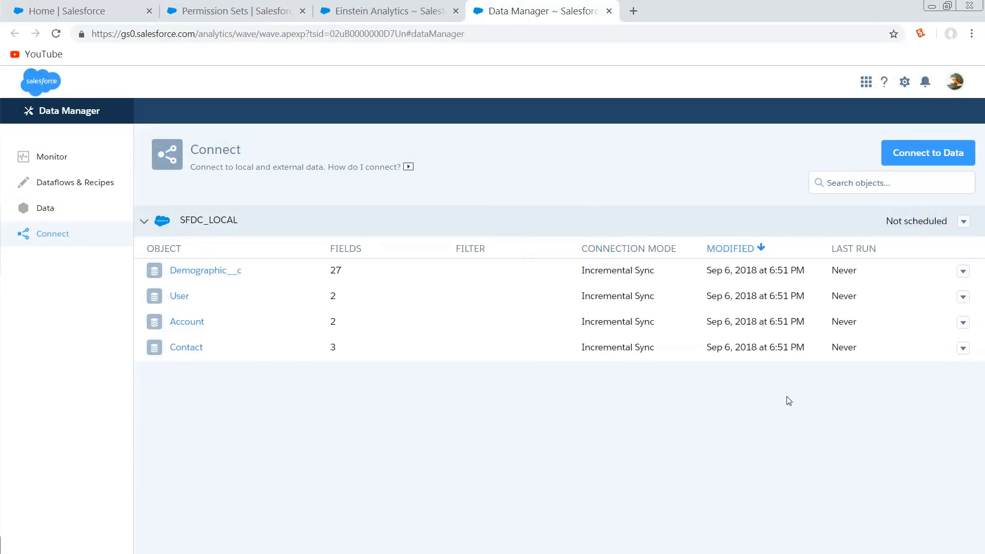
- View the Row Level Sharing options for the connected Demographic__c object, then close them without saving
left_click(963, 273)
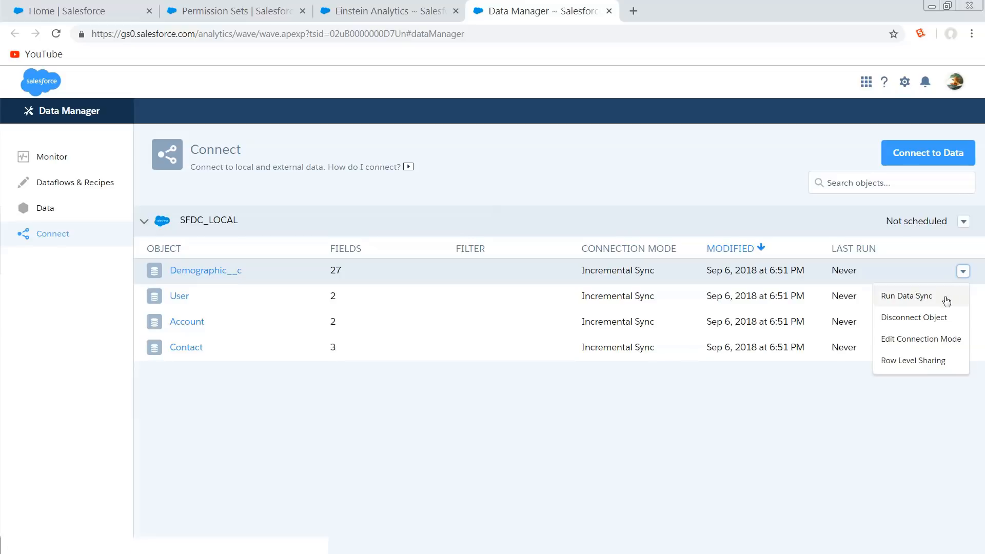
left_click(926, 360)
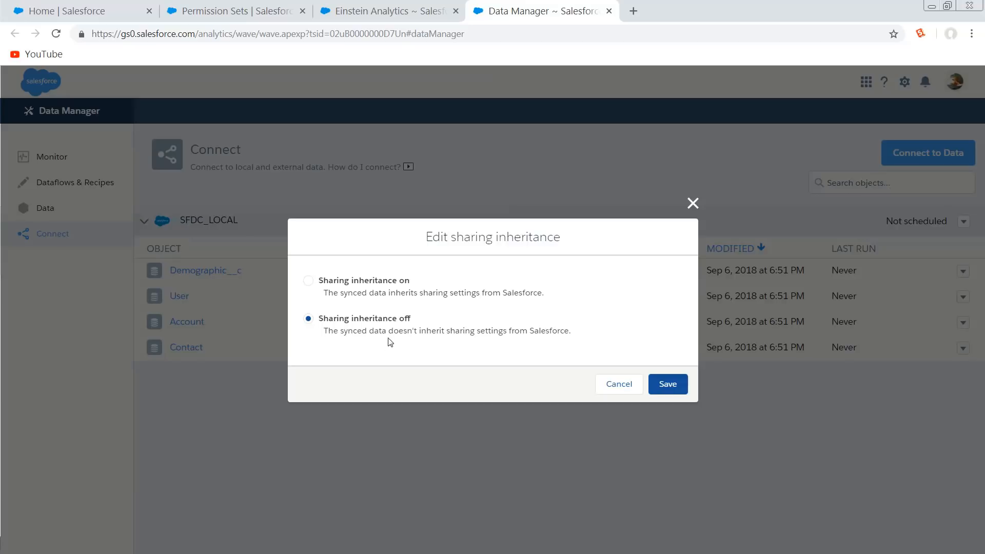
left_click(693, 203)
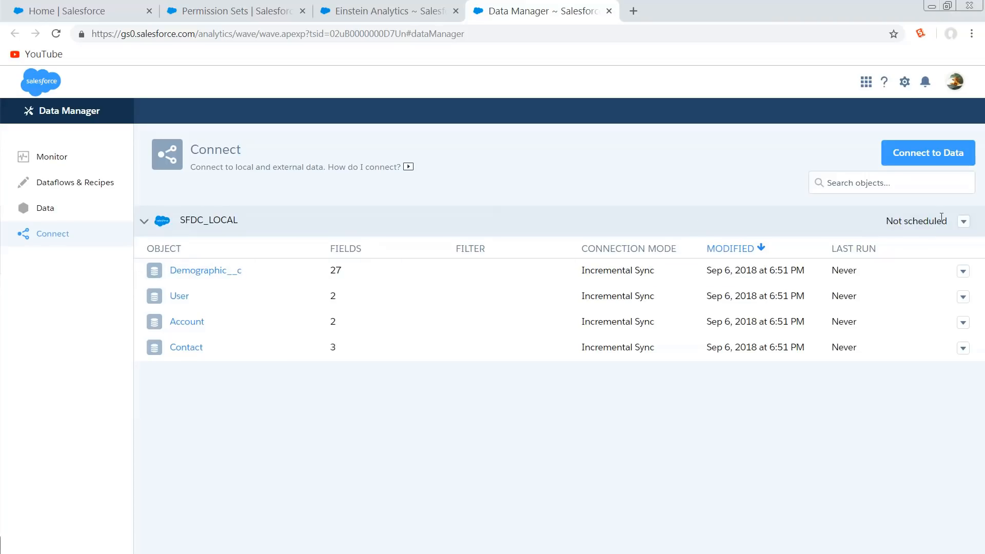
- Review the notification events for the SFDC_LOCAL connection and save the setting as No Events (Never)
left_click(963, 221)
left_click(924, 266)
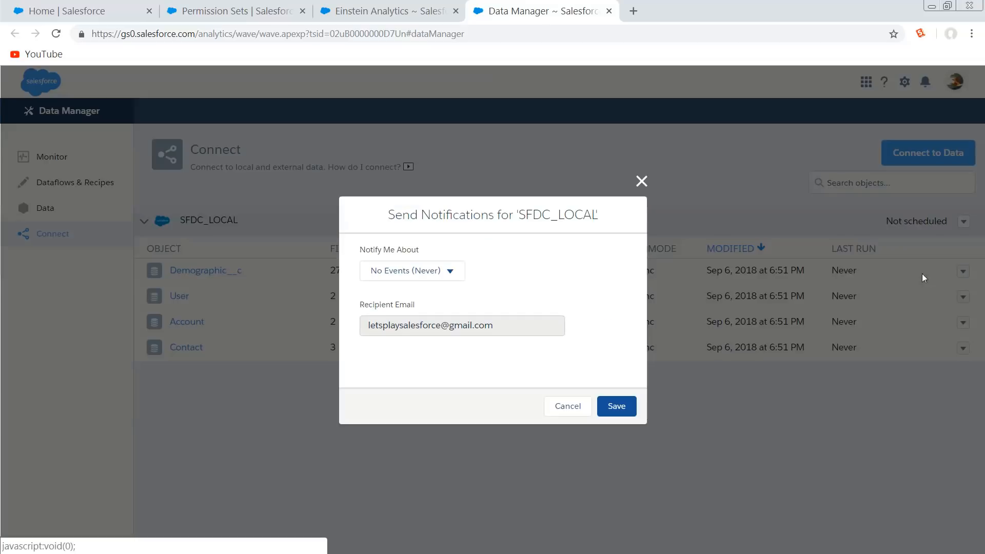
left_click(387, 272)
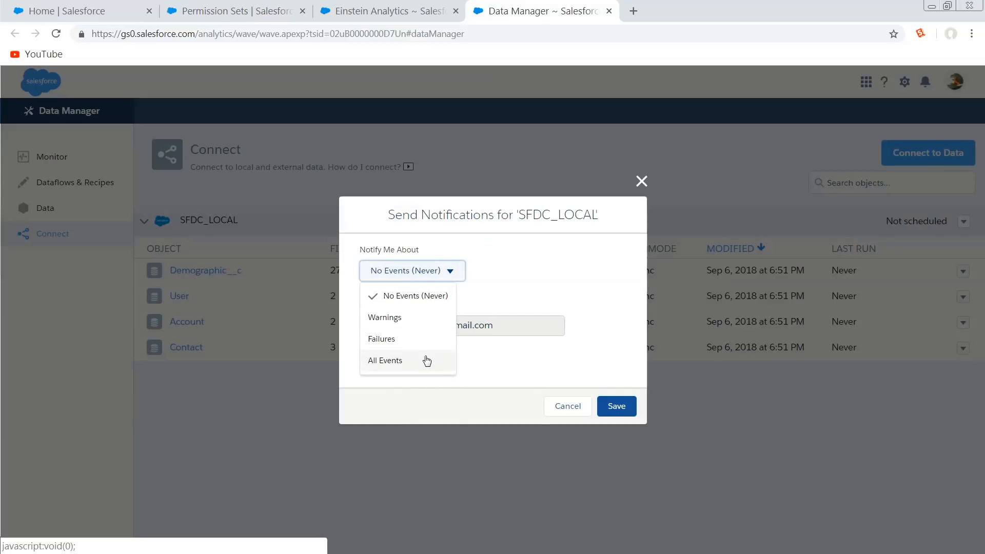
left_click(560, 360)
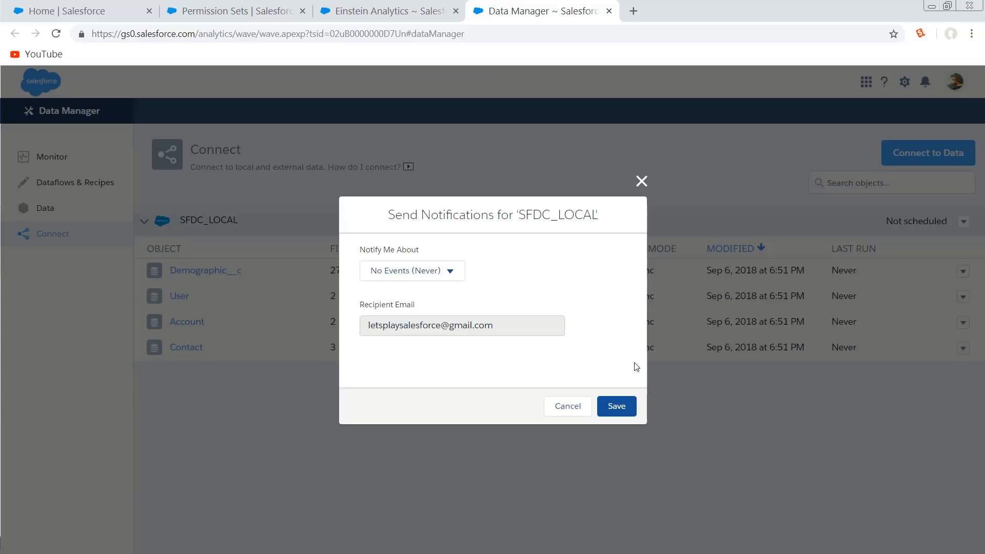
left_click(622, 407)
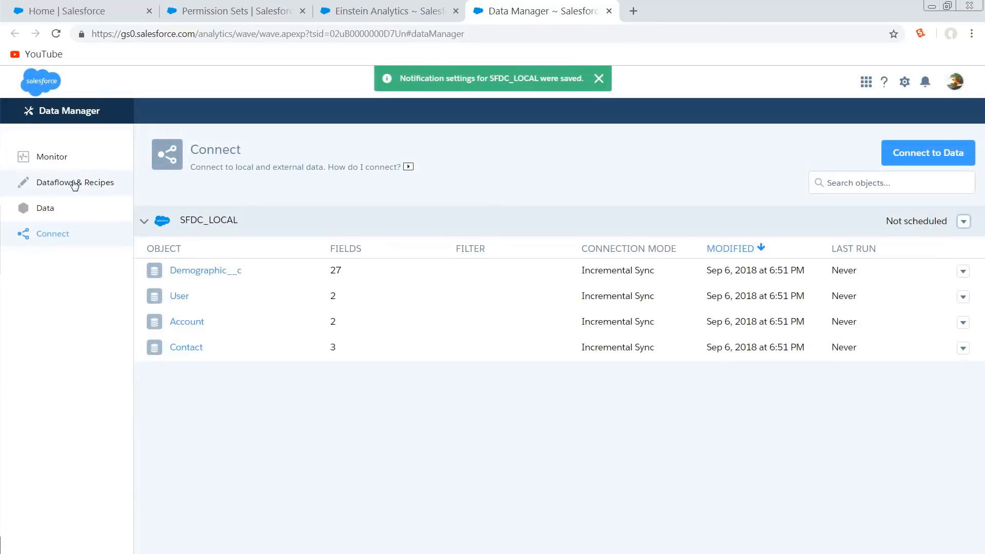
- Open the Default Salesforce Dataflow from Dataflows & Recipes and start a new filter node
left_click(75, 185)
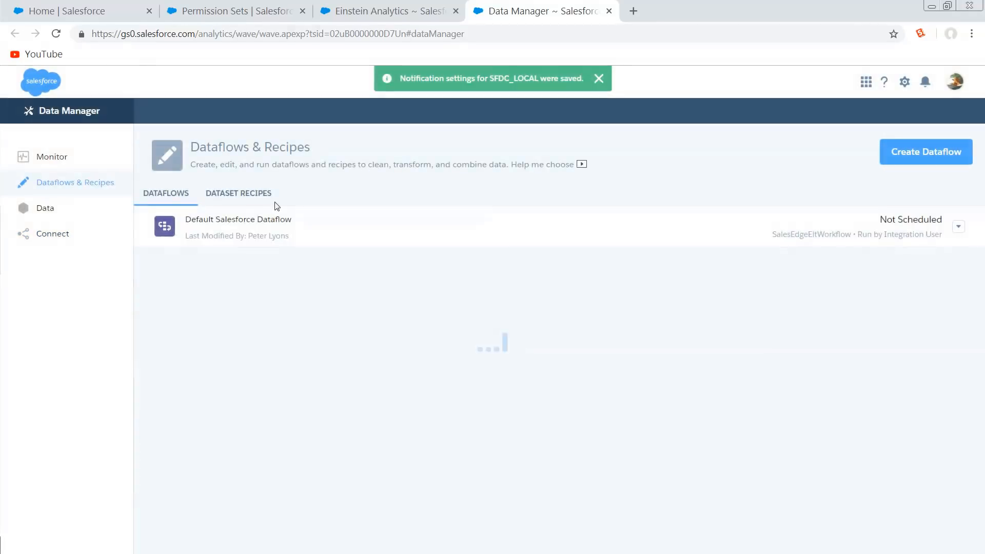
left_click(245, 221)
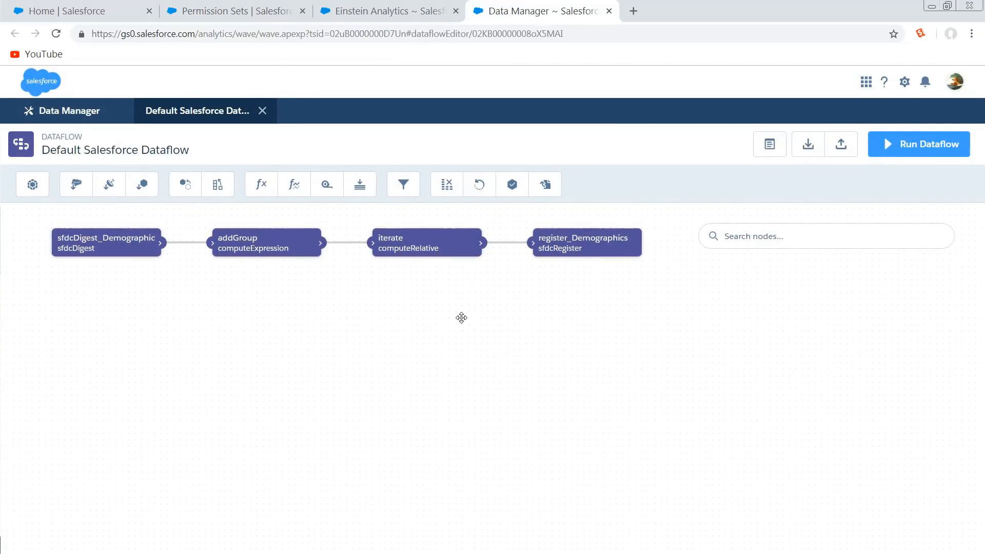
left_click(402, 185)
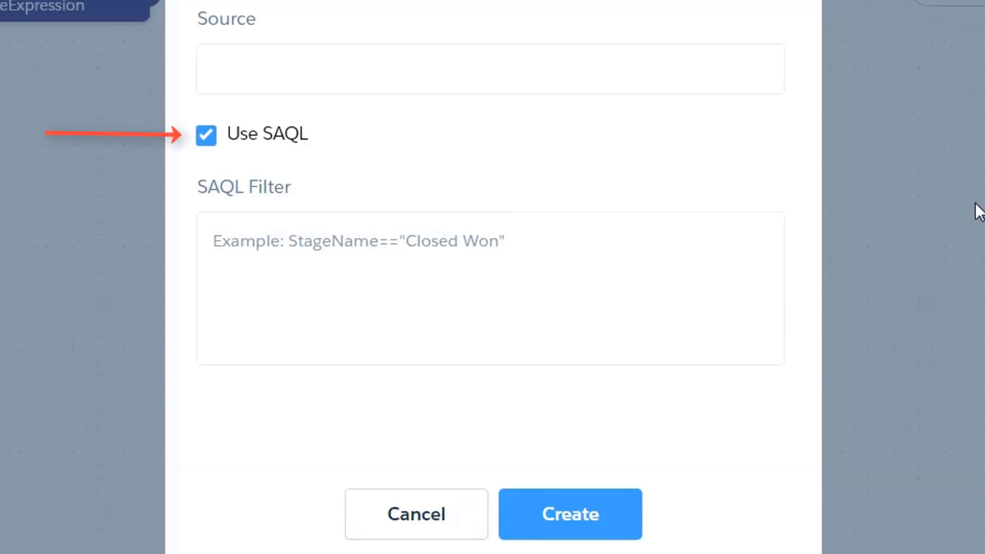
- Compare the filter node's standard and SAQL filter fields by turning Use SAQL off and back on
left_click(206, 136)
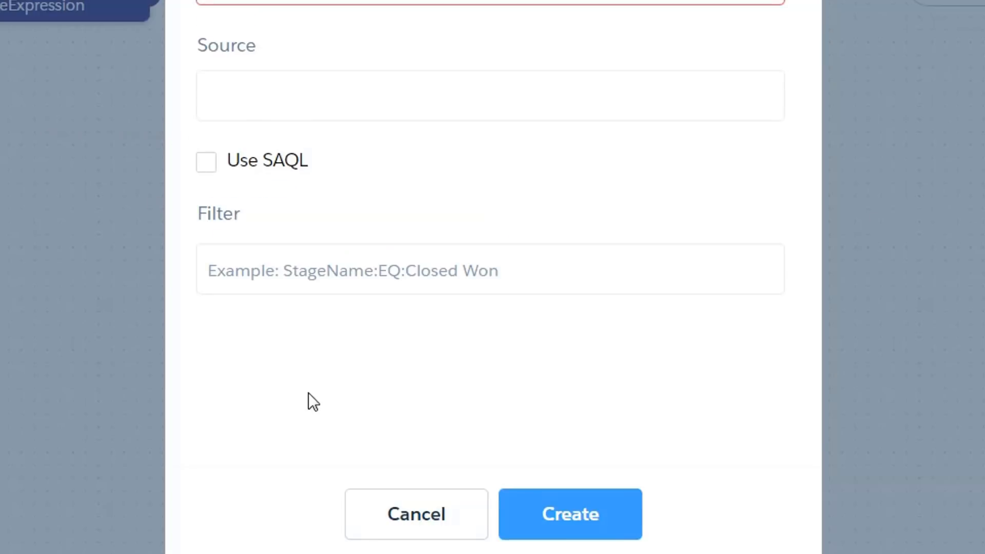
left_click(572, 266)
left_click(205, 162)
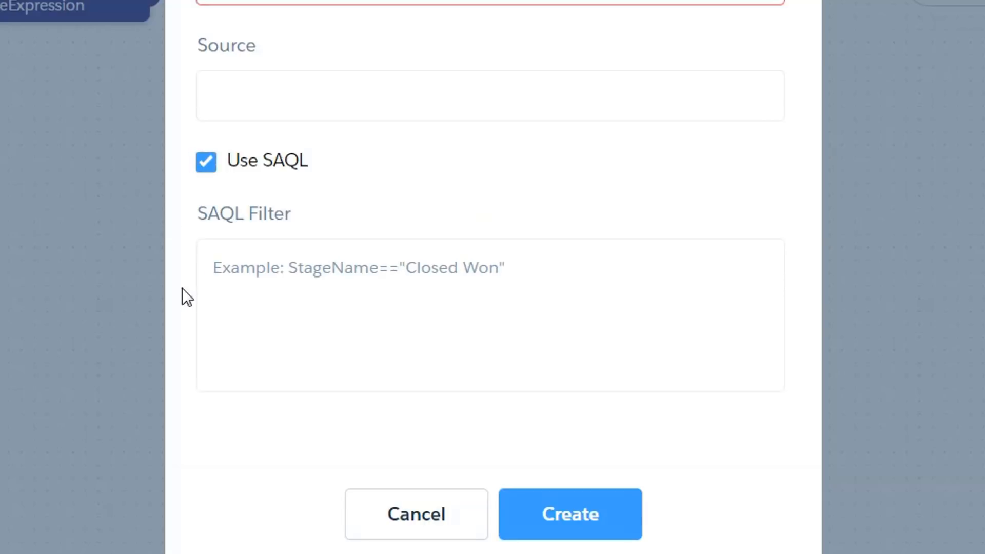
left_click(534, 265)
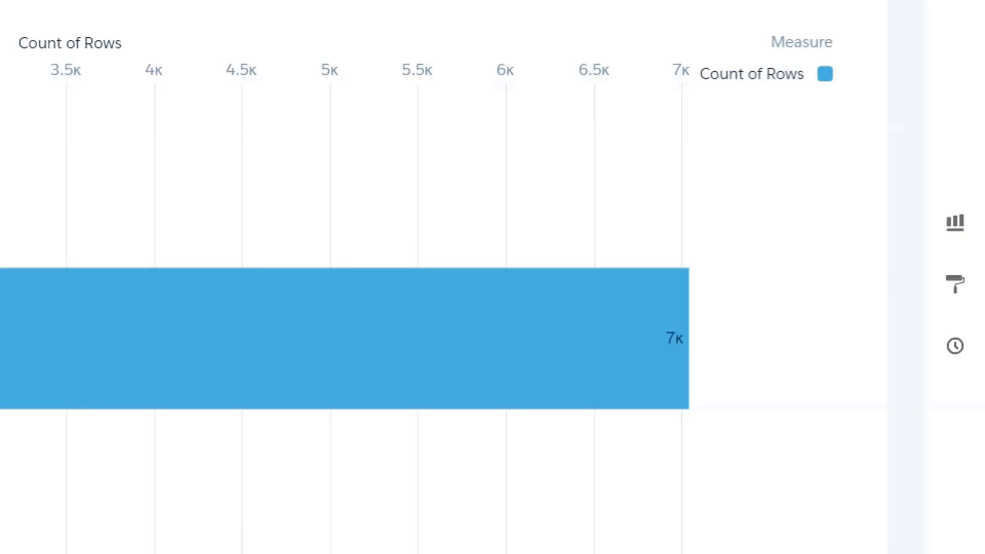
- Group the bars of the new Demographics lens by Payment Method
mouse_move(409, 325)
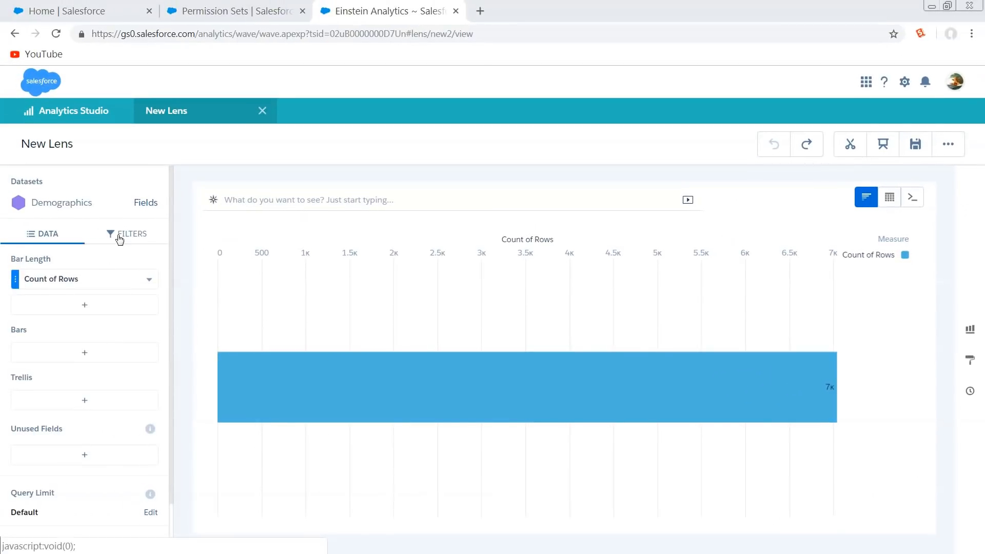
left_click(99, 352)
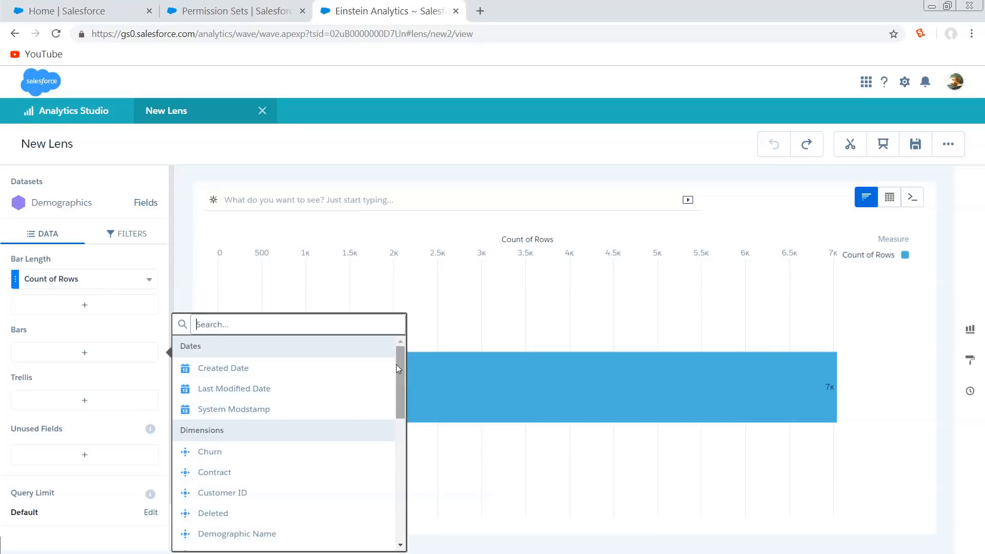
left_click_drag(396, 364, 393, 458)
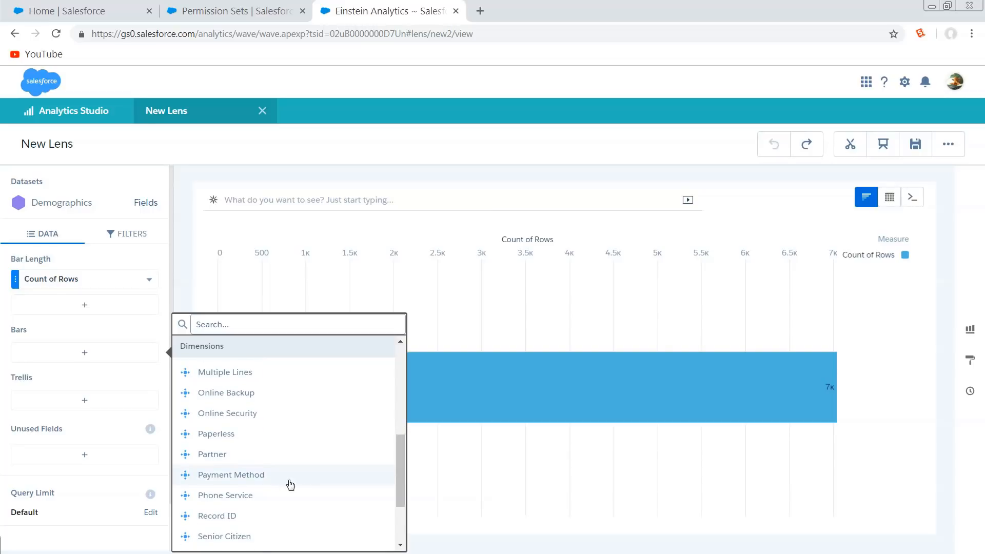
left_click(249, 474)
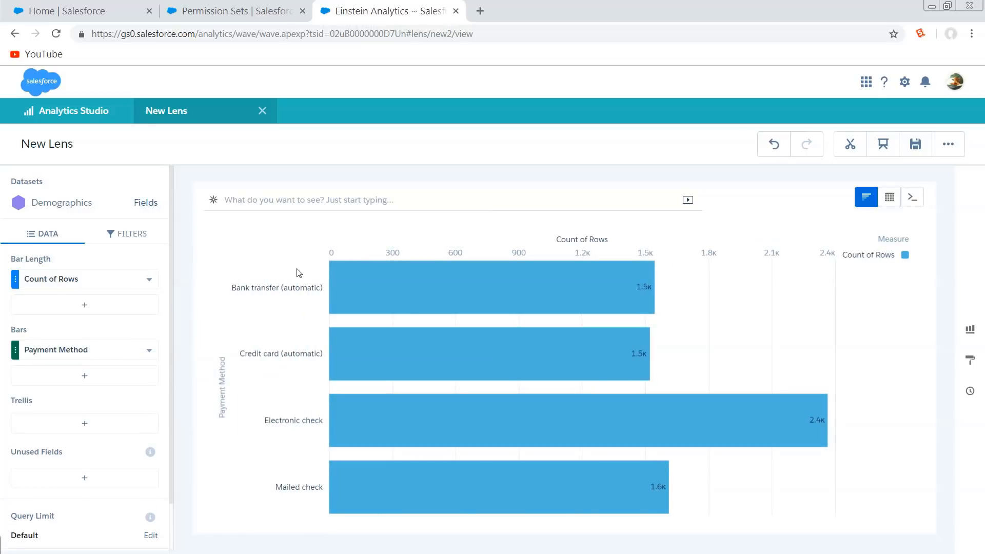
- Restrict the chart to Bank transfer (automatic), Credit card (automatic) and Electronic check, and check the resulting Payment Method filter
left_click_drag(354, 278, 451, 425)
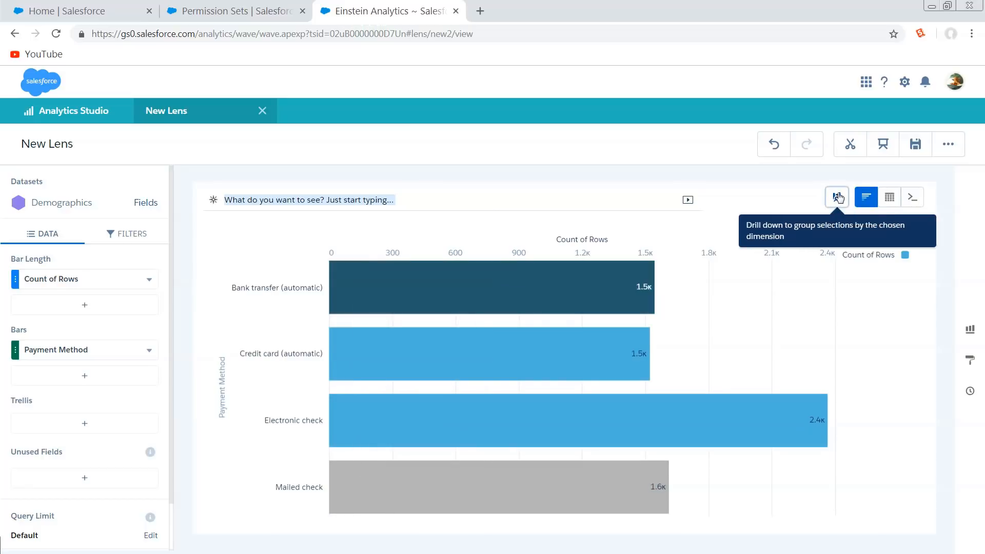
left_click(836, 197)
left_click(672, 387)
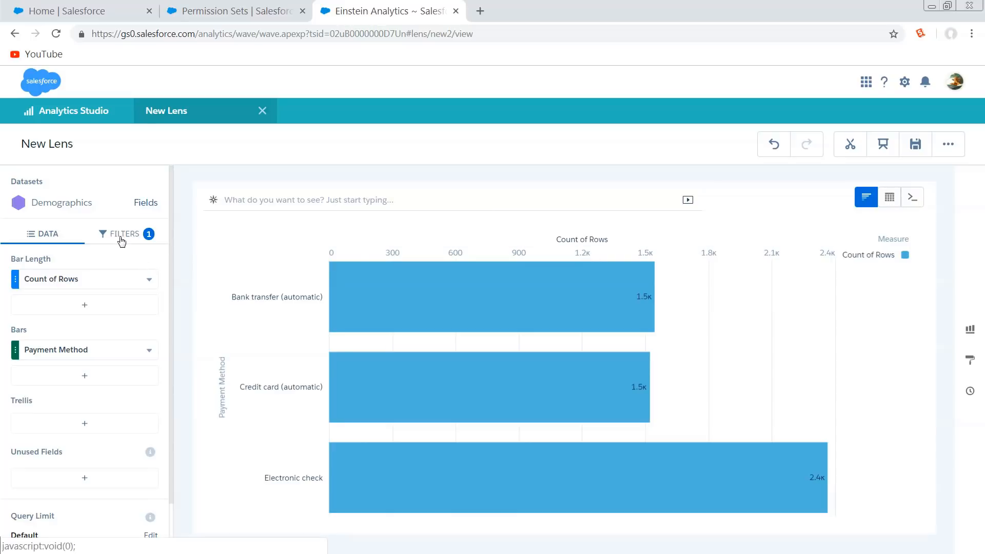
left_click(122, 239)
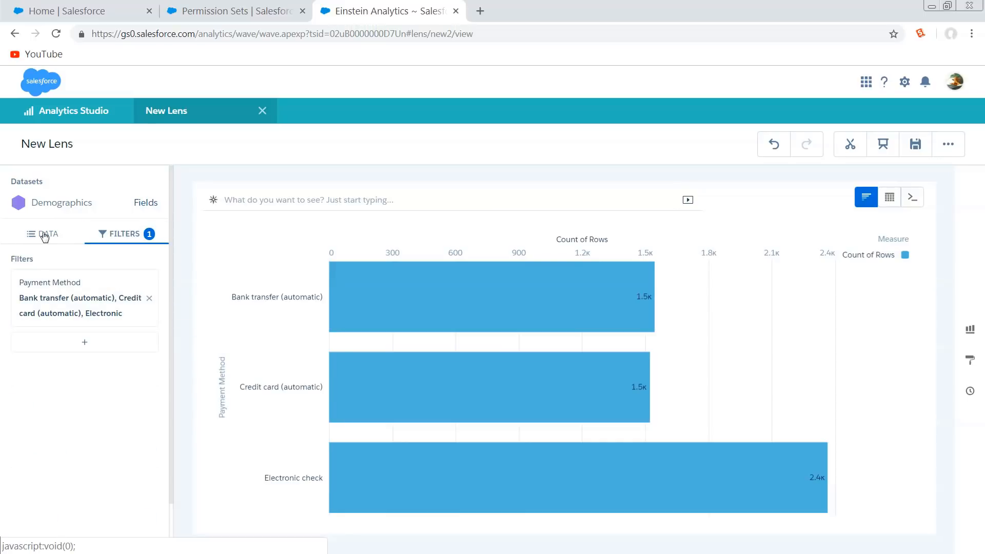
left_click(45, 236)
- Switch the lens from the bar chart to a Compare Table
scroll(82, 420, "down", 1)
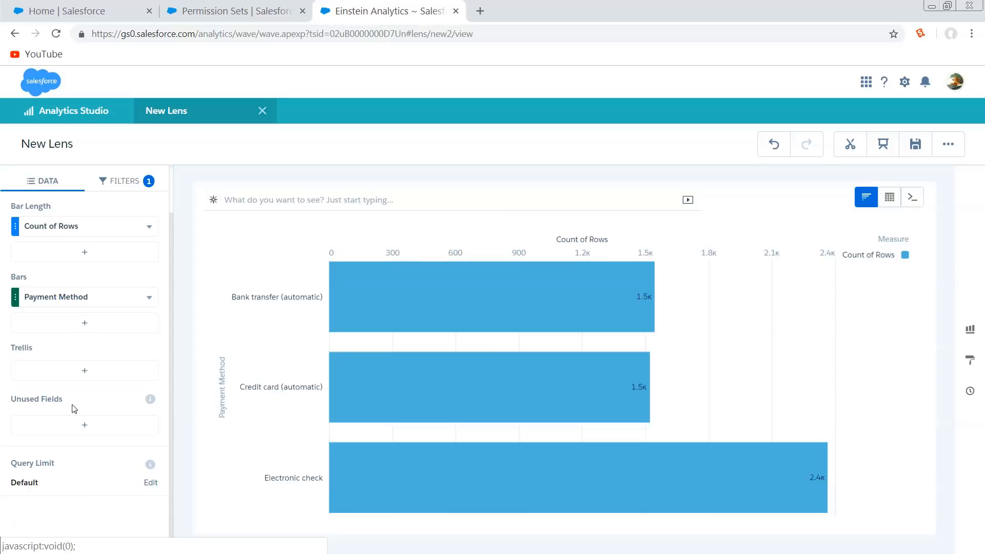
scroll(74, 408, "up", 1)
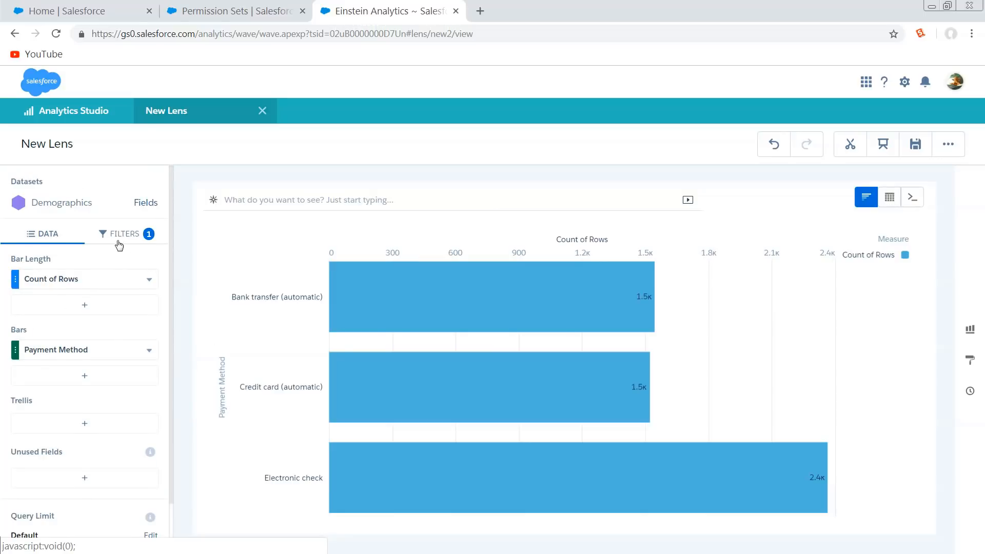
left_click(888, 198)
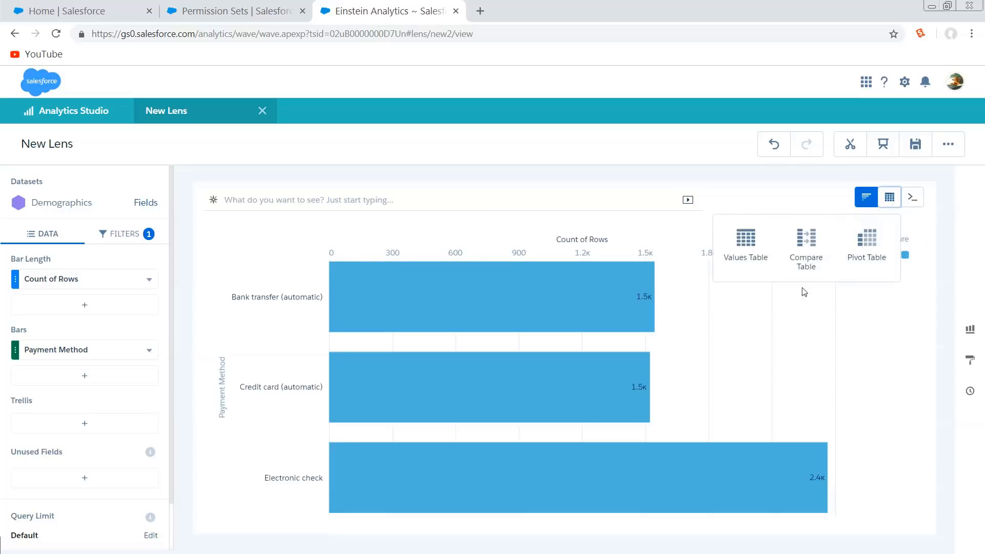
left_click(805, 240)
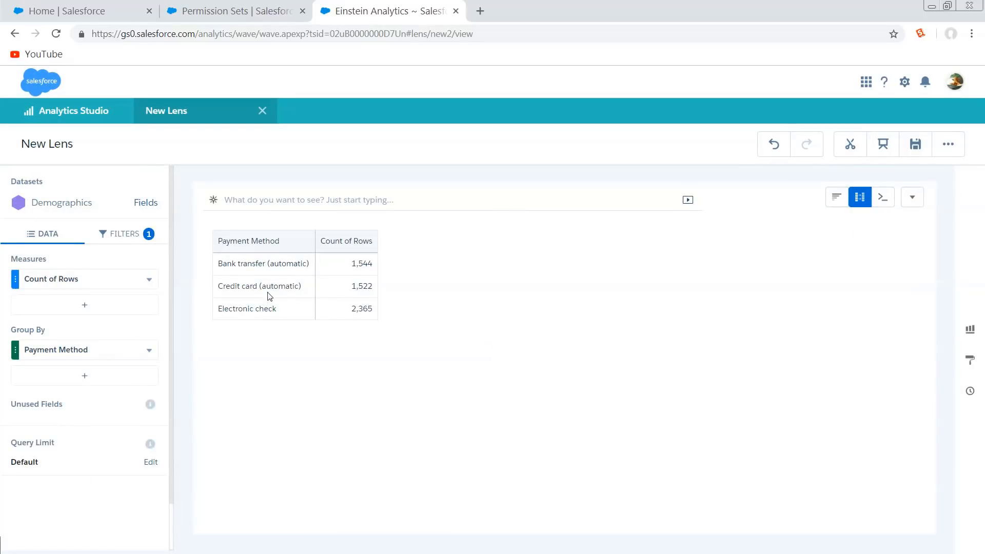
- Clone the Count of Rows column in the compare table and review the lens-wide filters
left_click(148, 278)
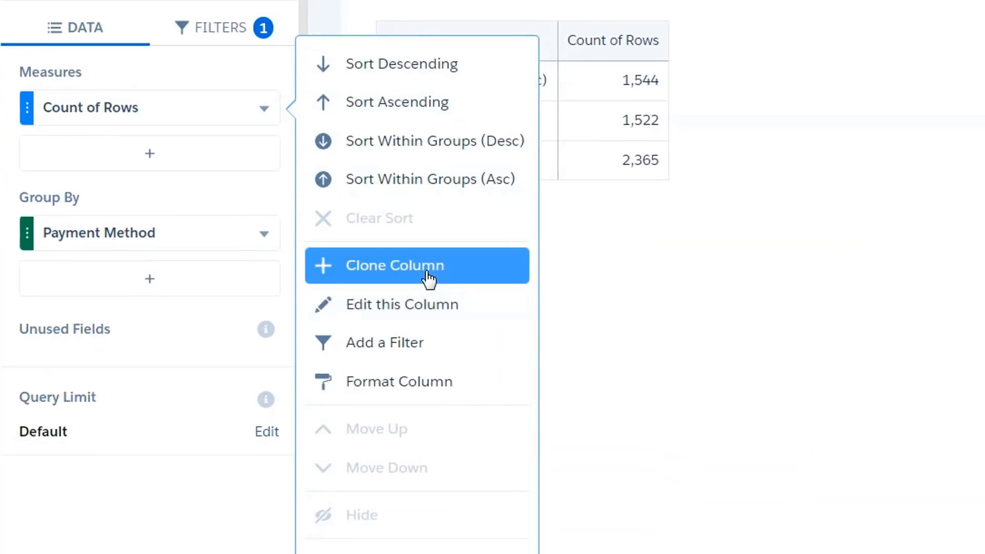
left_click(415, 280)
left_click(214, 34)
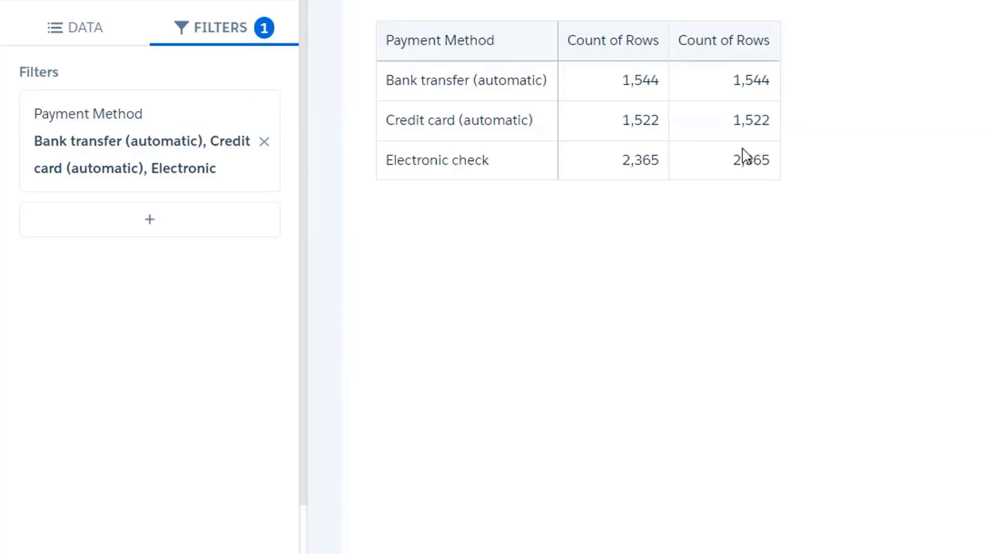
left_click(81, 38)
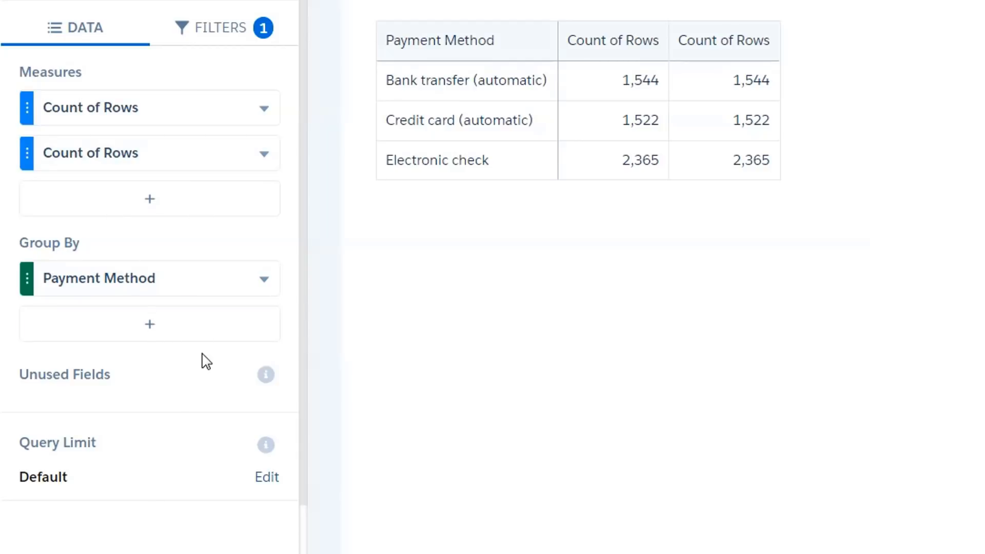
- Add a filter to the first Count of Rows column so it only counts rows where Gender is Female
left_click(264, 110)
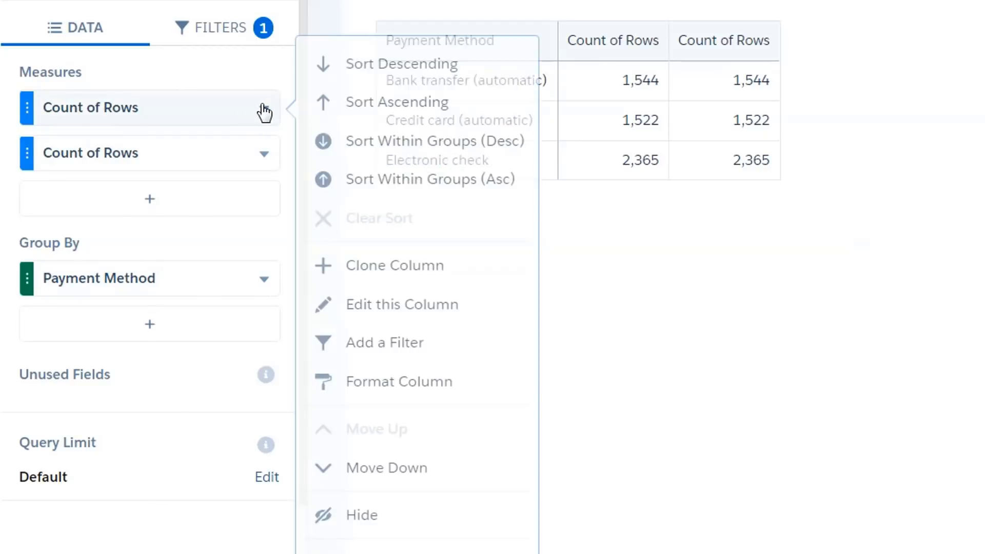
left_click(394, 353)
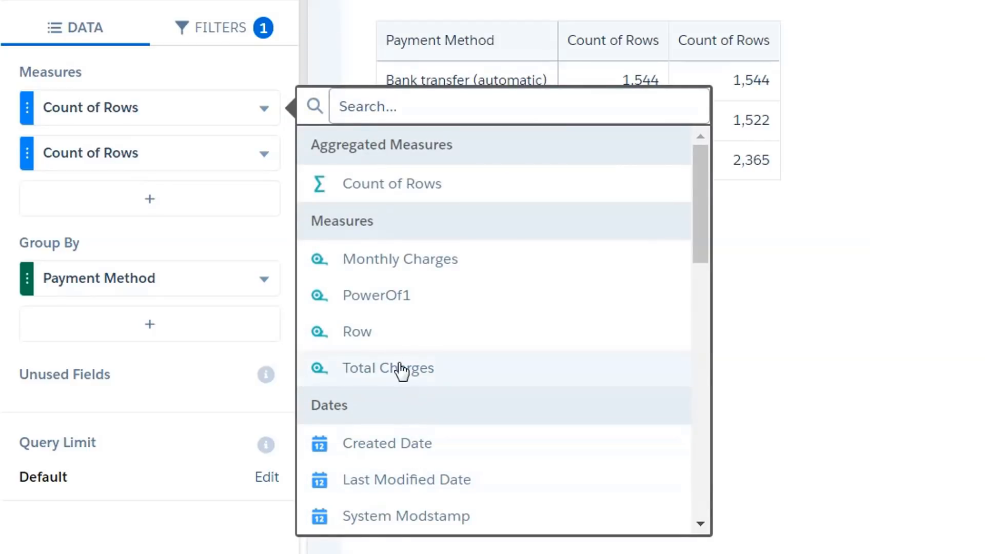
scroll(510, 334, "down", 6)
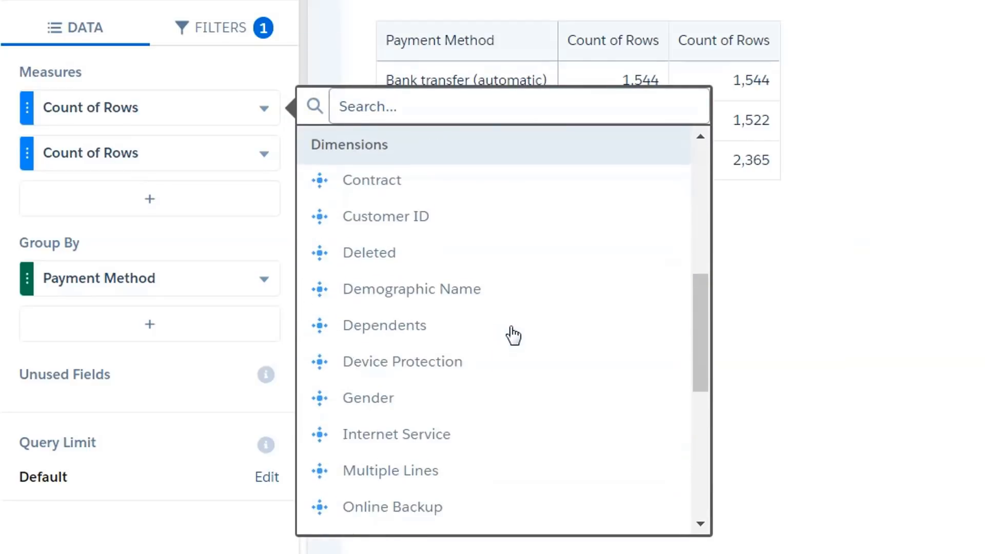
left_click(382, 393)
left_click(417, 272)
left_click(456, 517)
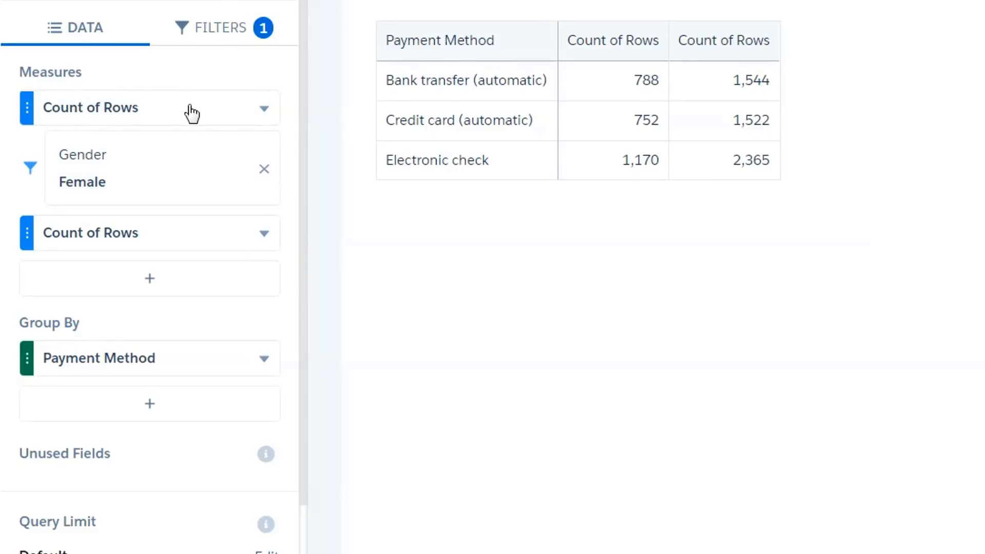
- Review the lens-wide filters alongside the column-level Gender filter
scroll(119, 398, "down", 2)
scroll(119, 385, "up", 2)
left_click(221, 30)
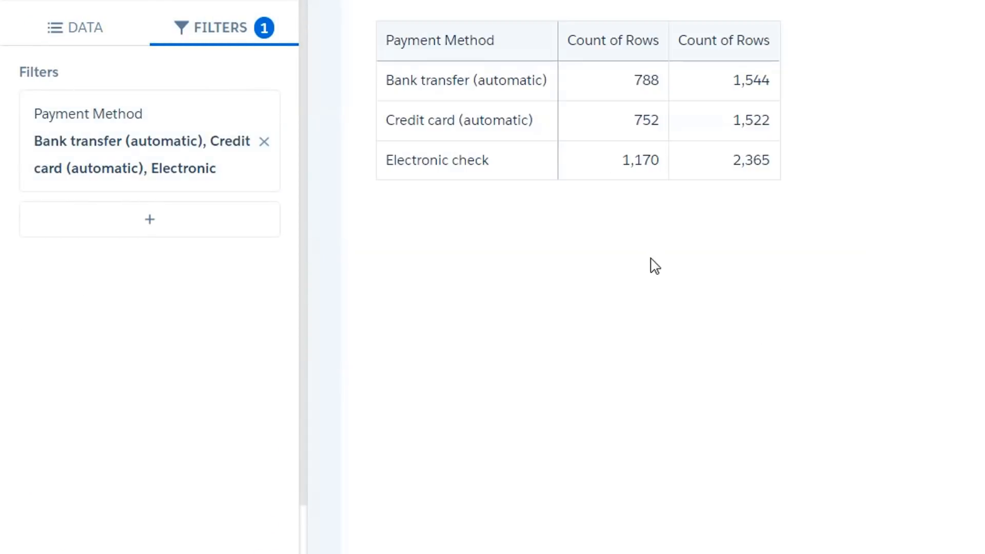
- Open the filtered Count of Rows column for editing and examine the fields available for its formula
left_click(380, 304)
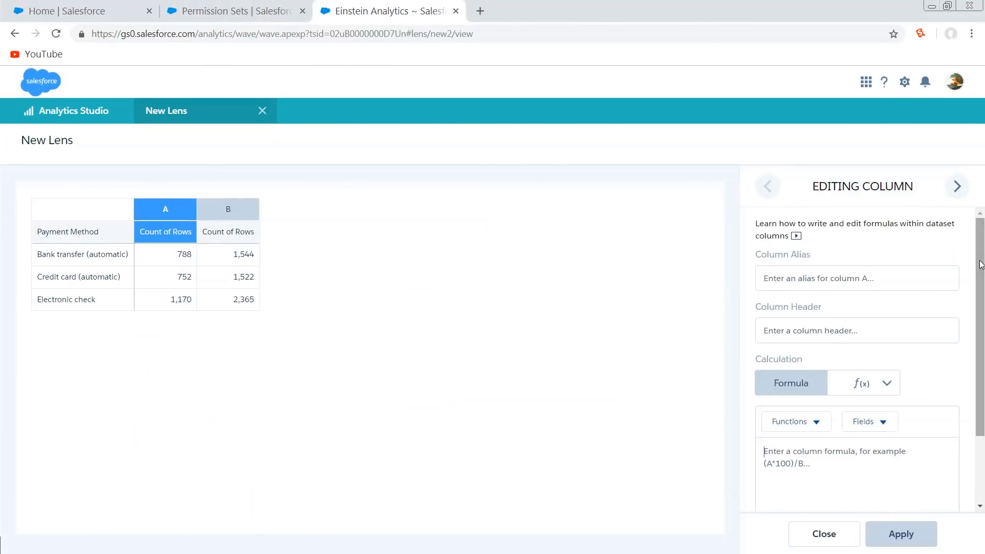
left_click_drag(979, 266, 976, 346)
left_click(868, 331)
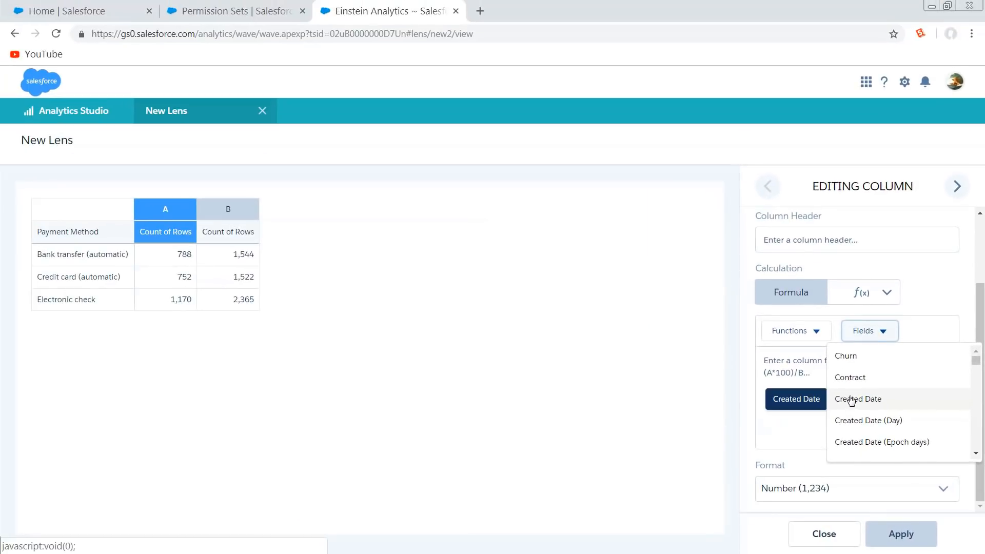
scroll(850, 400, "down", 3)
scroll(850, 400, "up", 3)
scroll(849, 400, "down", 5)
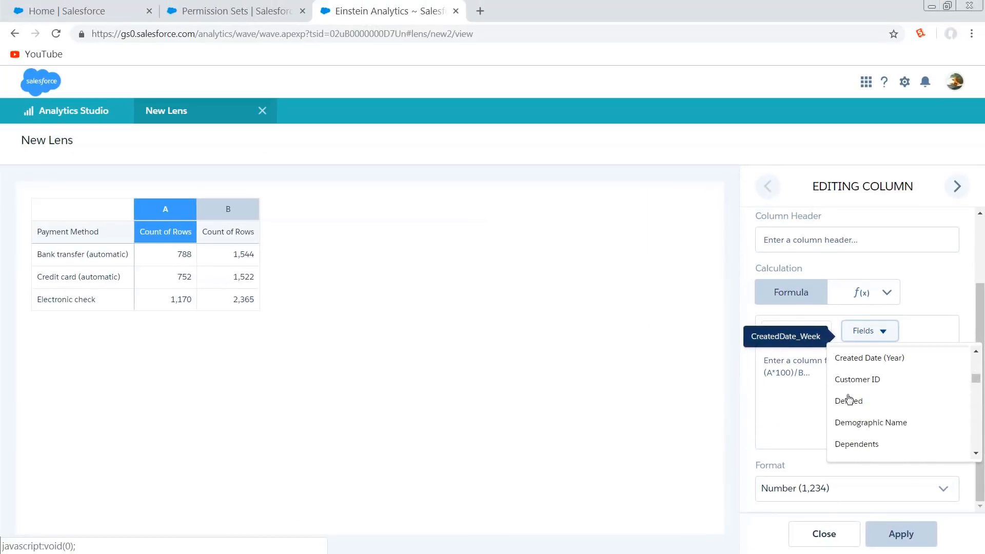
scroll(849, 400, "up", 1)
scroll(847, 399, "up", 1)
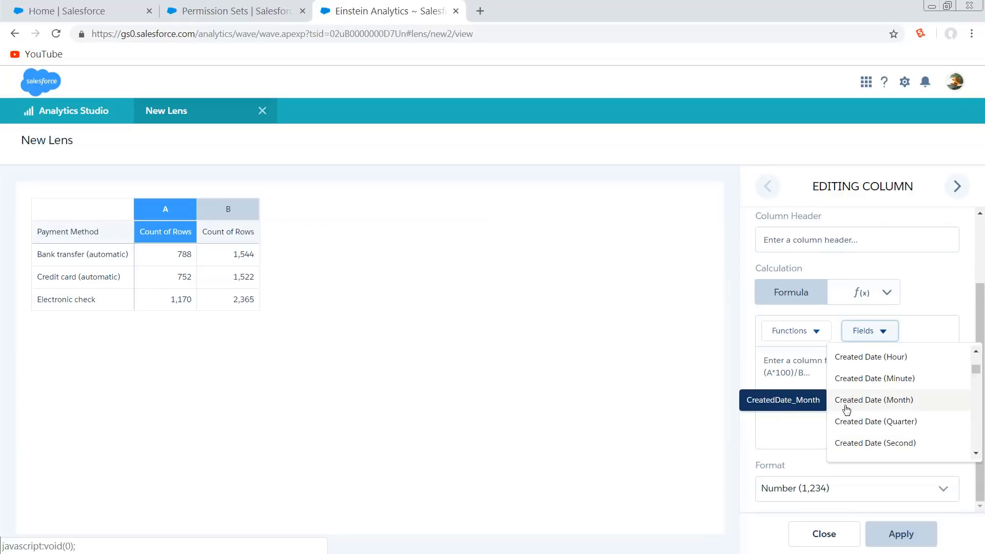
scroll(846, 409, "up", 3)
scroll(846, 410, "down", 5)
scroll(845, 413, "up", 3)
scroll(844, 414, "down", 4)
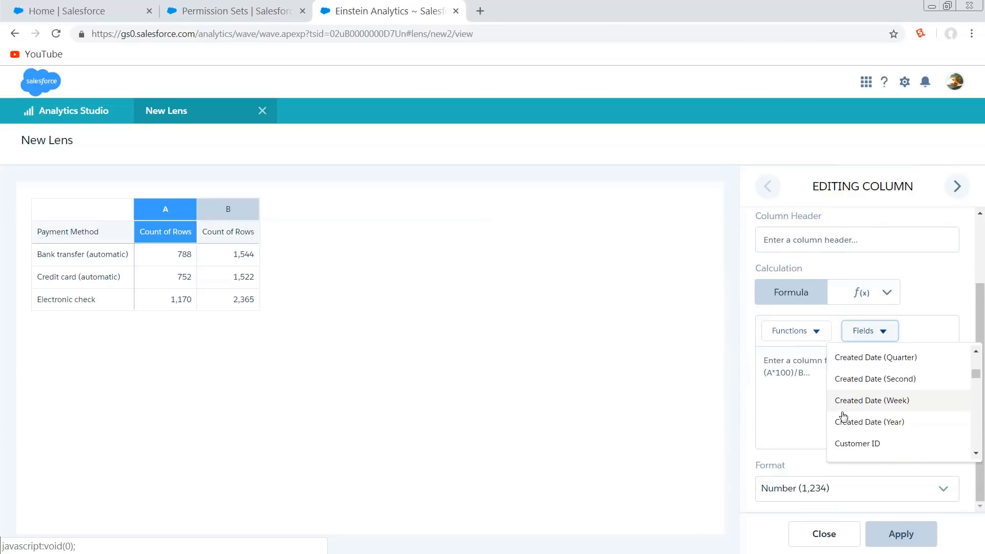
scroll(843, 415, "up", 5)
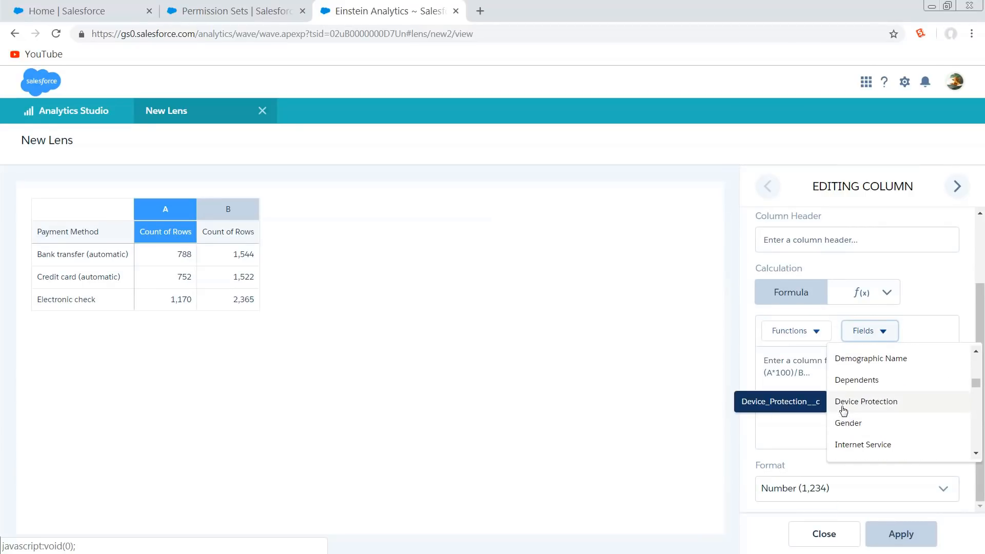
scroll(842, 410, "down", 3)
scroll(841, 408, "up", 3)
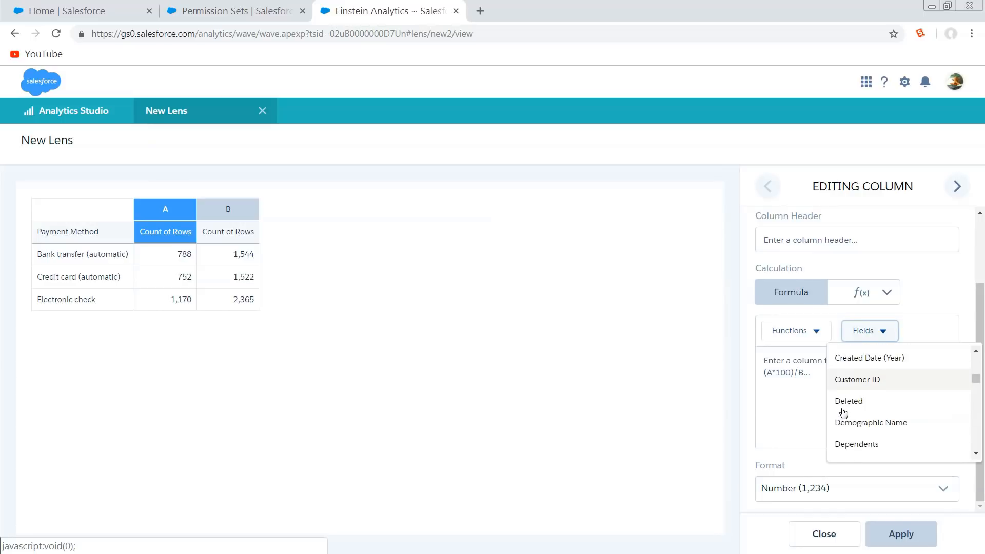
scroll(843, 402, "down", 5)
scroll(843, 405, "up", 5)
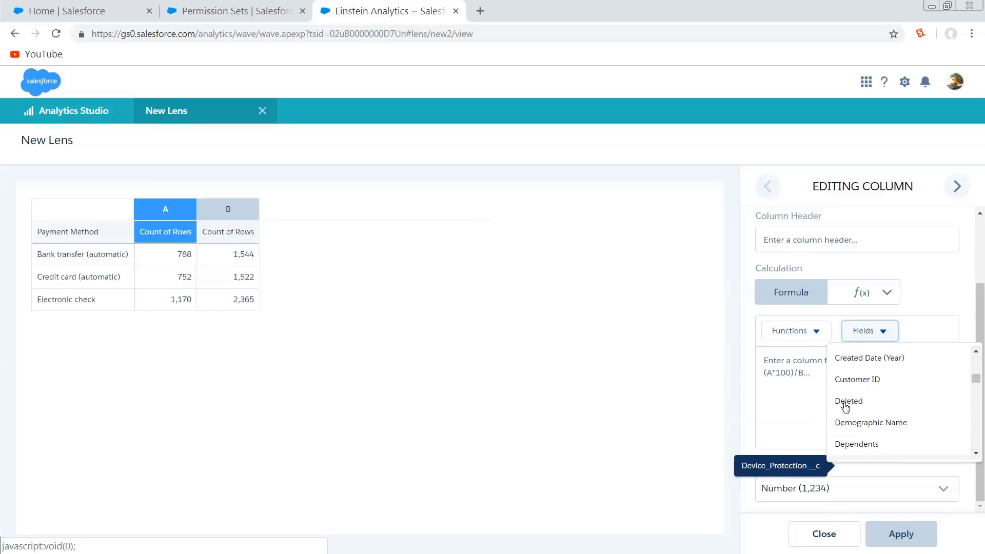
scroll(844, 411, "down", 6)
scroll(844, 410, "up", 6)
scroll(845, 410, "down", 5)
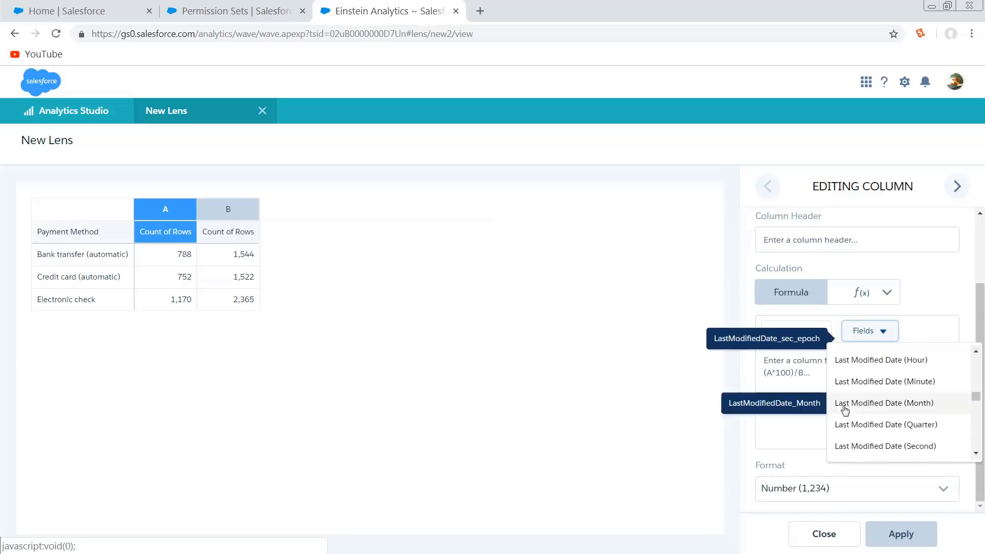
scroll(845, 410, "up", 6)
scroll(849, 405, "down", 8)
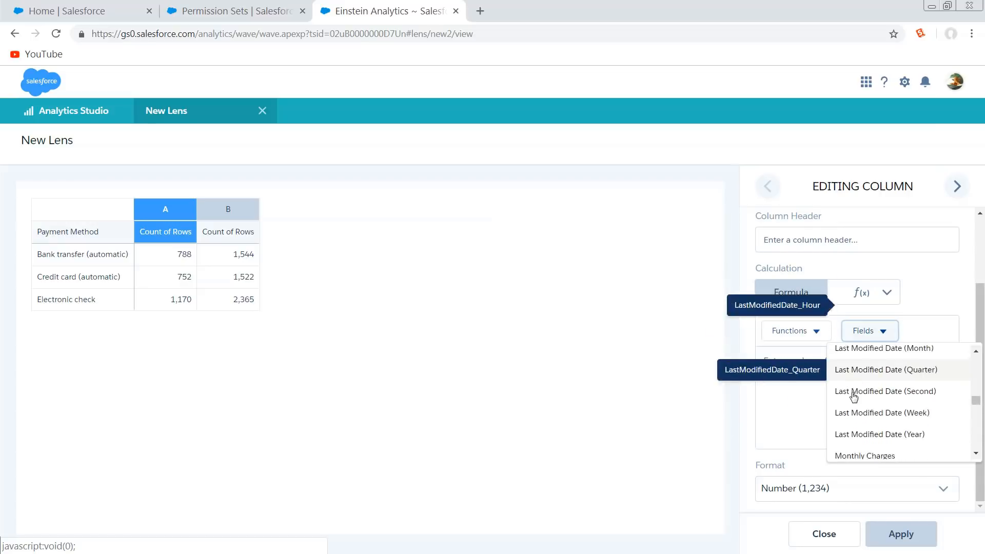
scroll(846, 403, "up", 8)
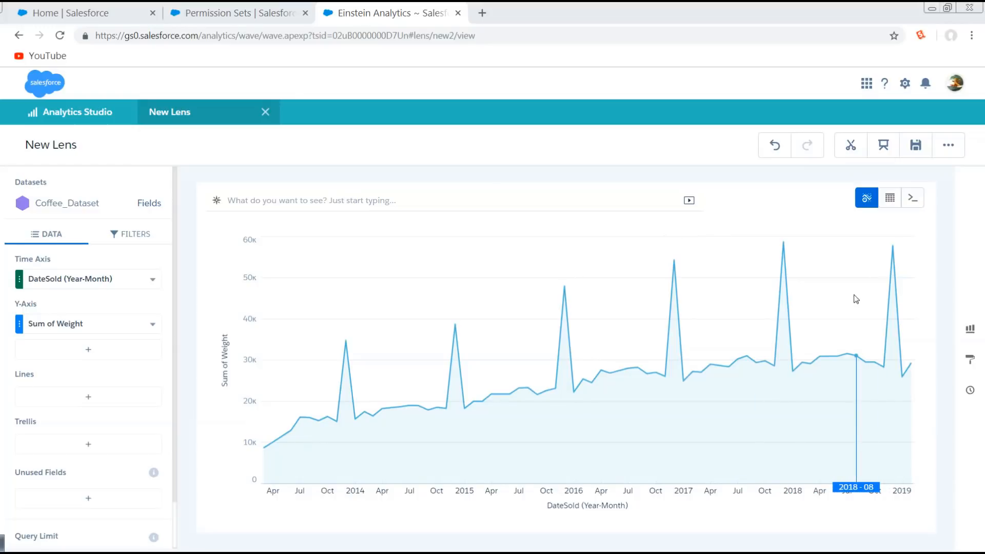
- Convert the Coffee_Dataset timeline to a Compare Table and add a Count of Rows measure
mouse_move(893, 206)
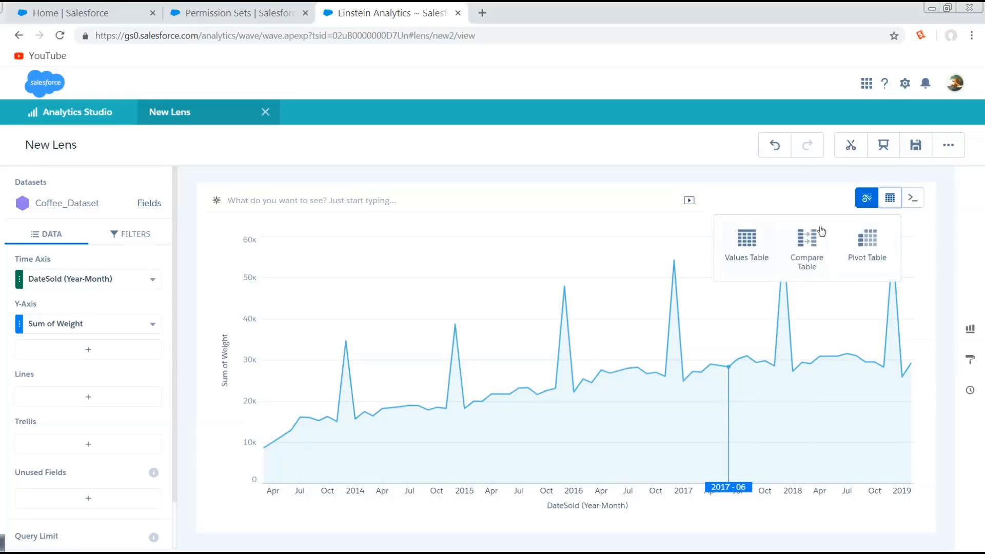
left_click(807, 238)
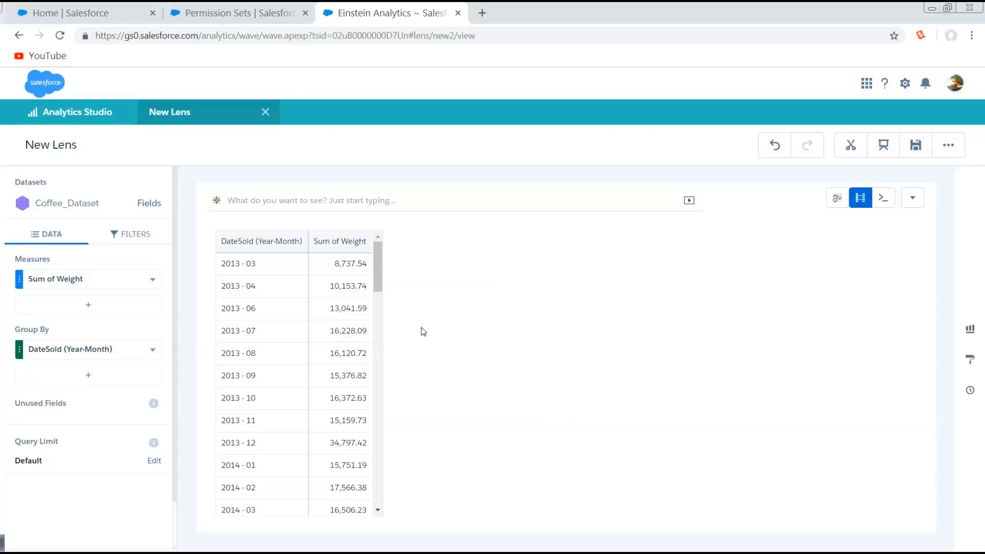
left_click(127, 307)
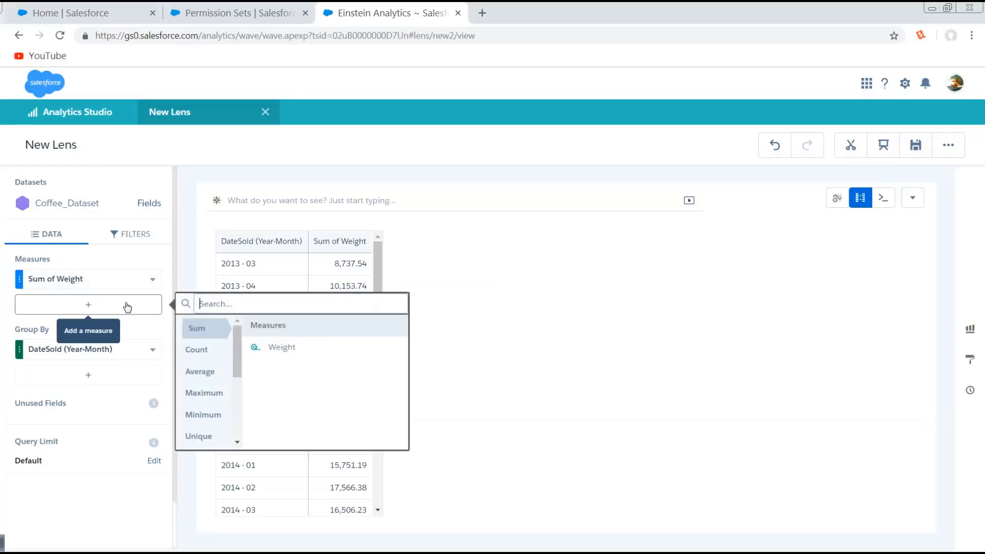
left_click(195, 349)
left_click(279, 346)
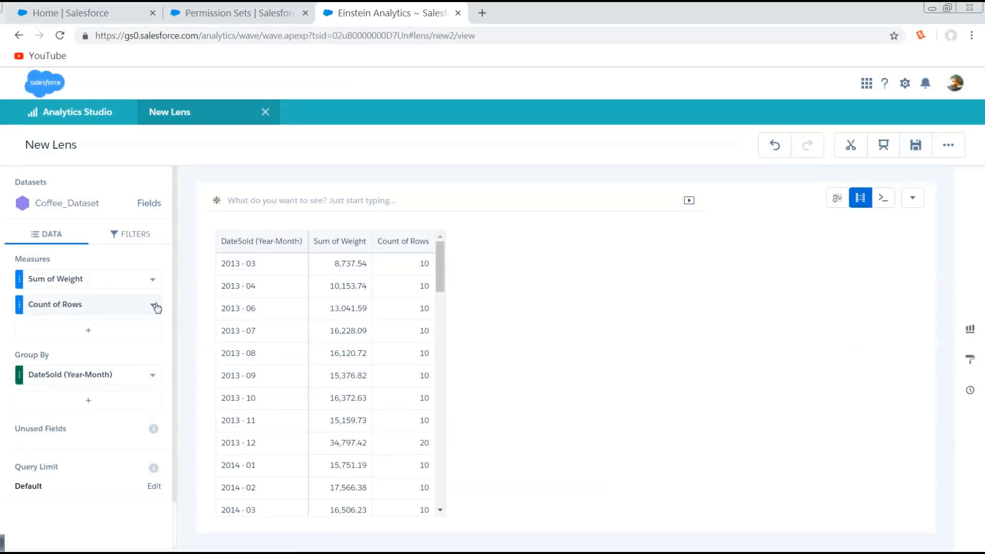
- Edit the Count of Rows column and set its calculation to the Time Series function
left_click(152, 305)
left_click(211, 385)
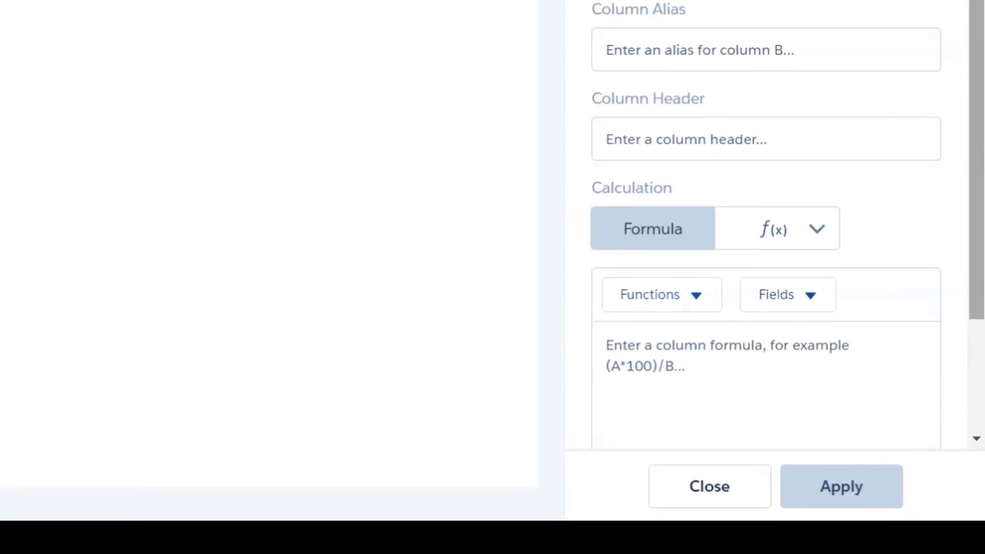
scroll(764, 231, "down", 3)
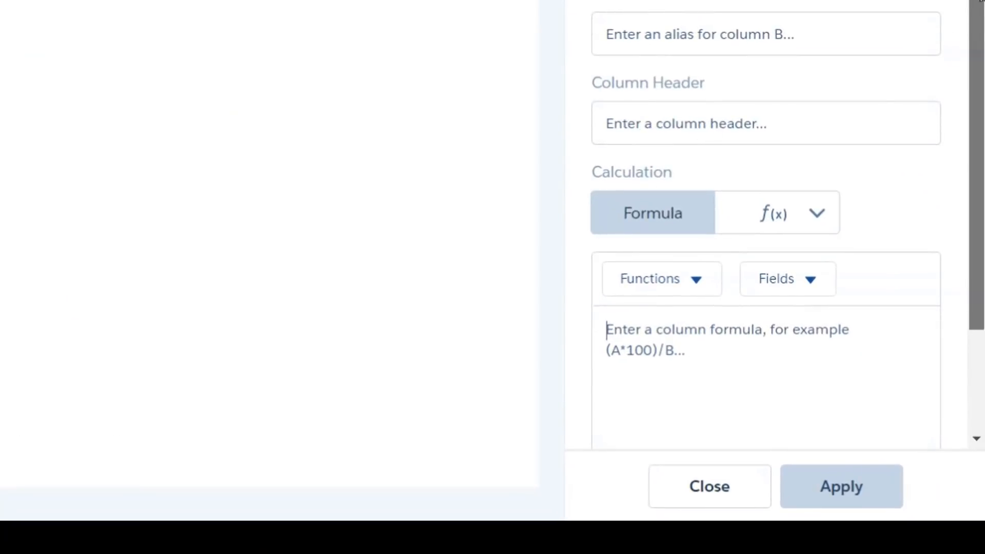
left_click(758, 85)
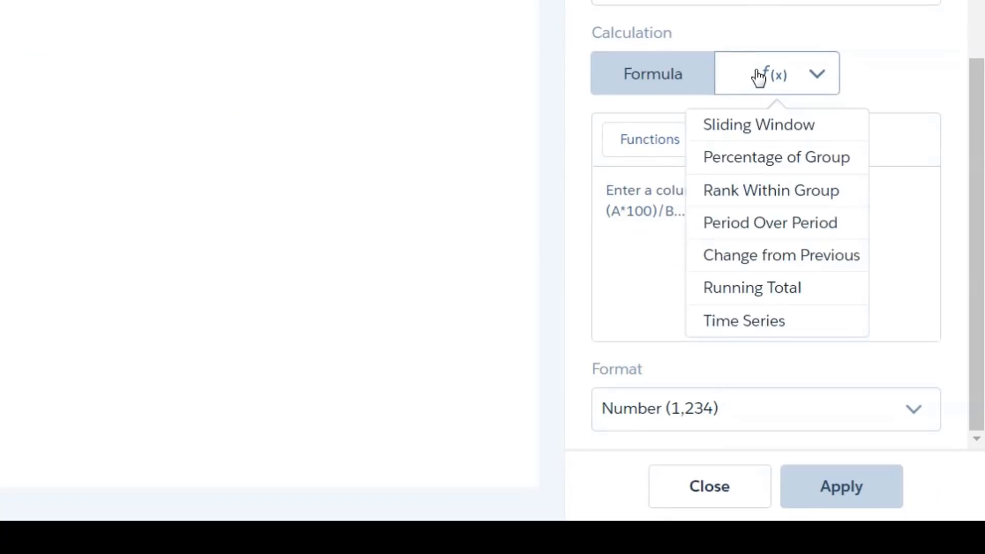
left_click(770, 334)
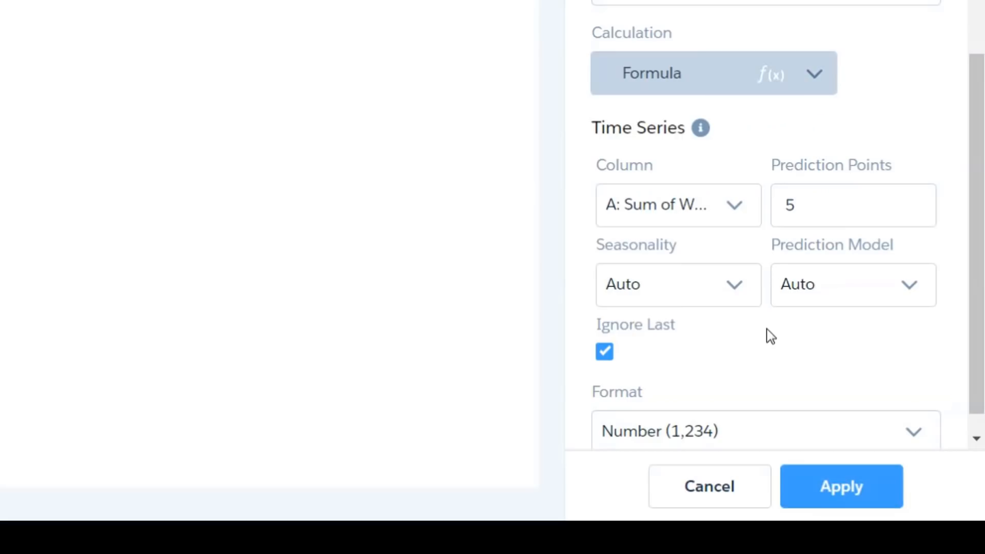
scroll(703, 139, "down", 1)
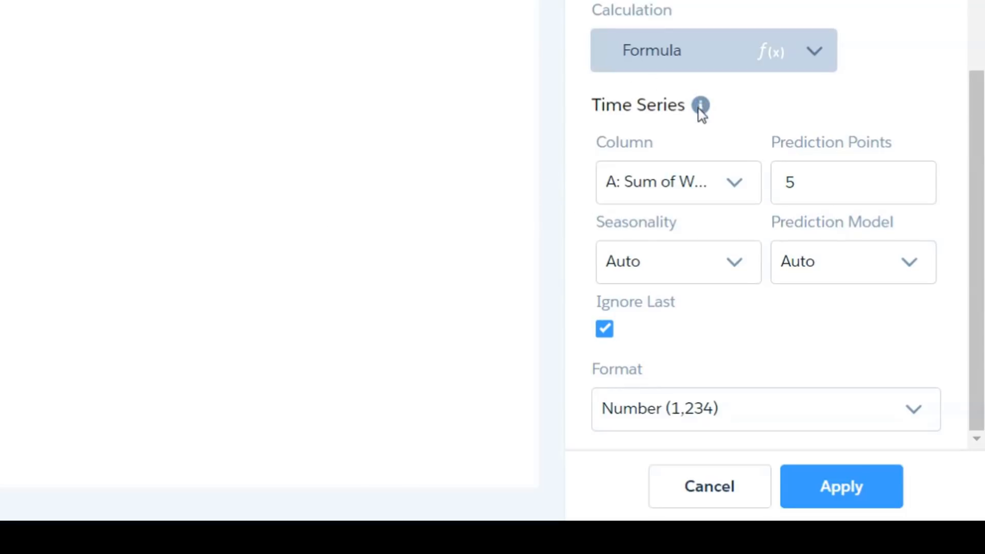
- Review the Time Series options for source column, prediction points and seasonality
mouse_move(700, 109)
left_click(660, 185)
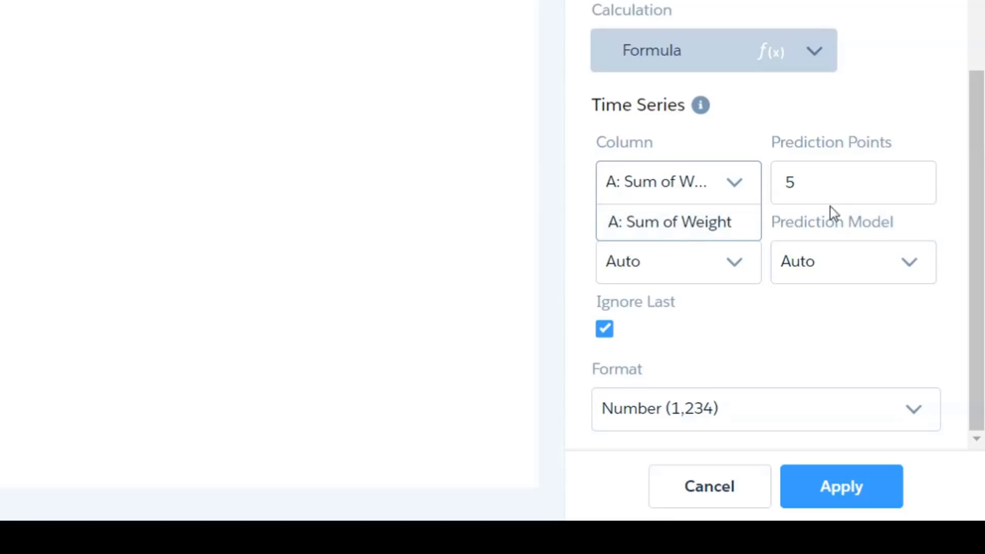
left_click(838, 196)
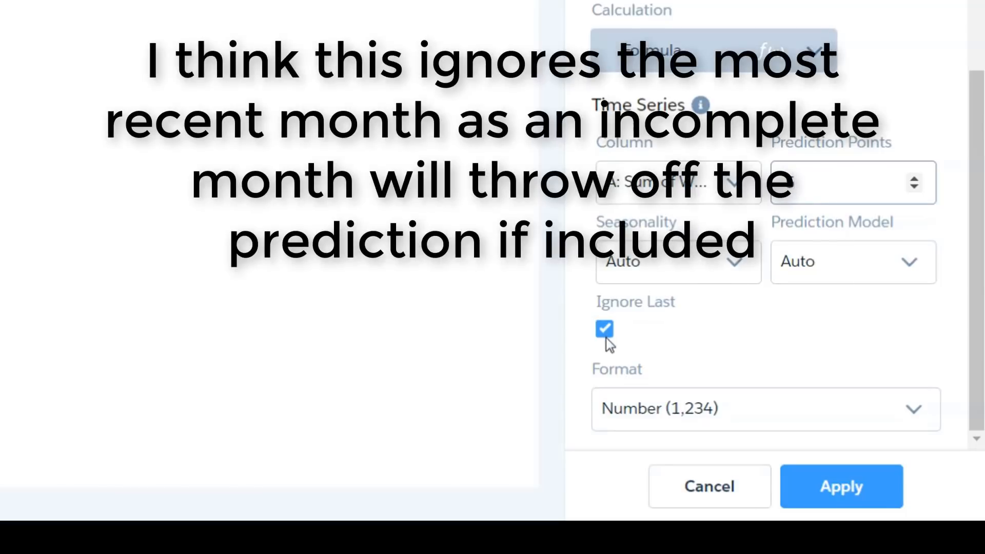
left_click(740, 258)
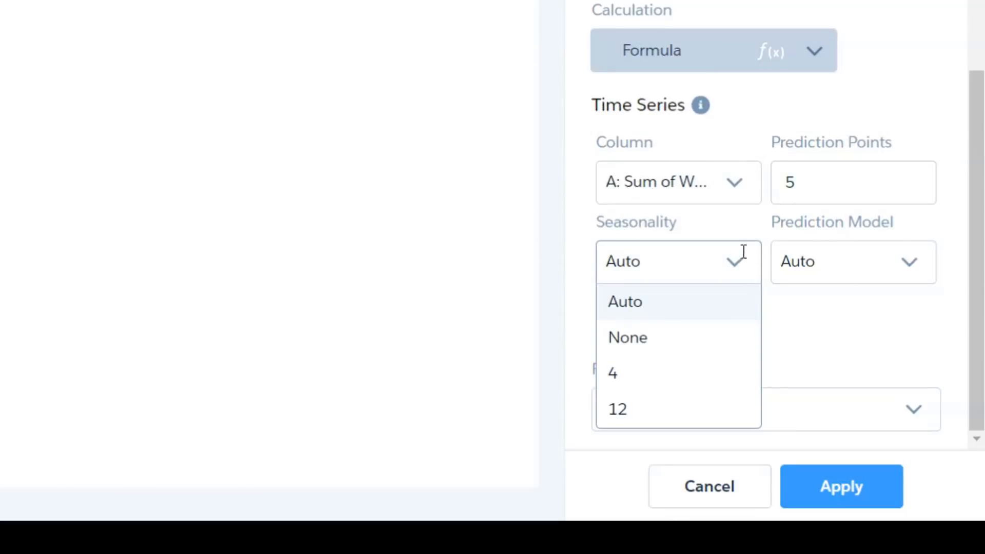
left_click(851, 325)
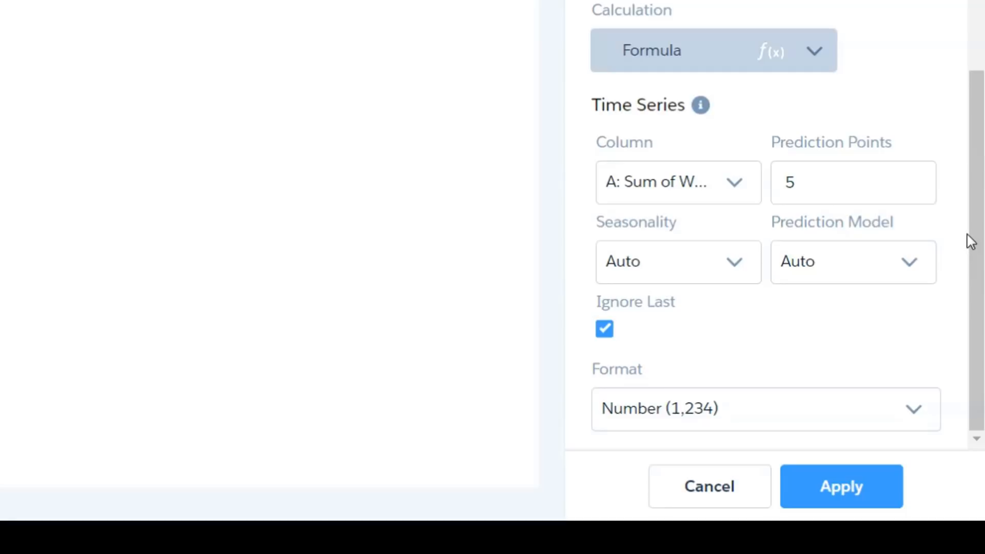
- Apply the Time Series calculation on Sum of Weight with 5 prediction points and display the table as a Timeline chart
left_click(852, 480)
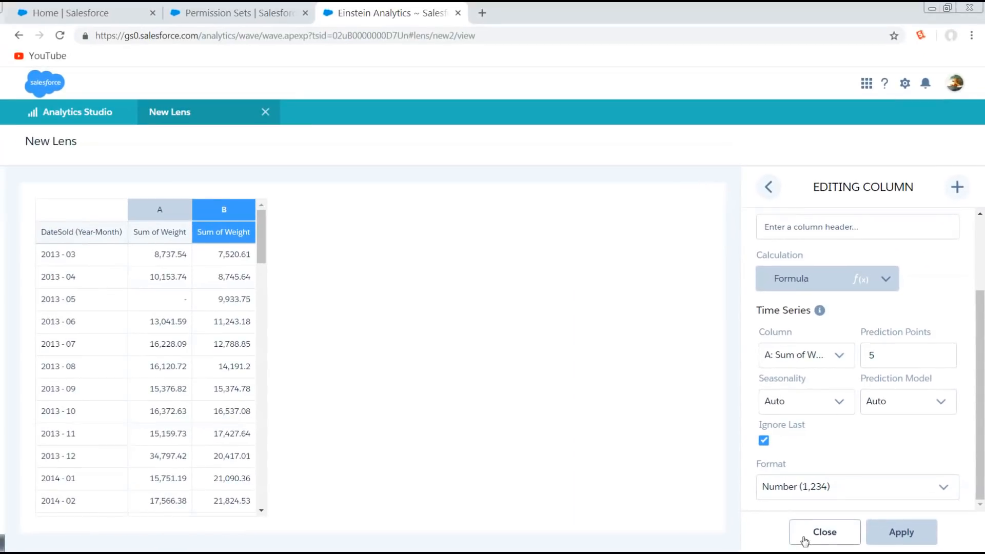
left_click(677, 490)
left_click(969, 328)
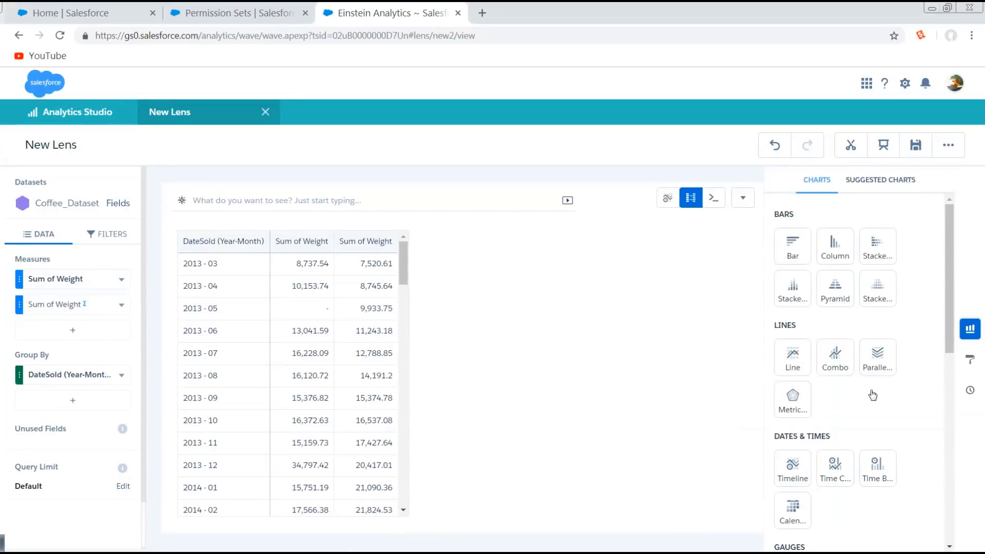
left_click(792, 466)
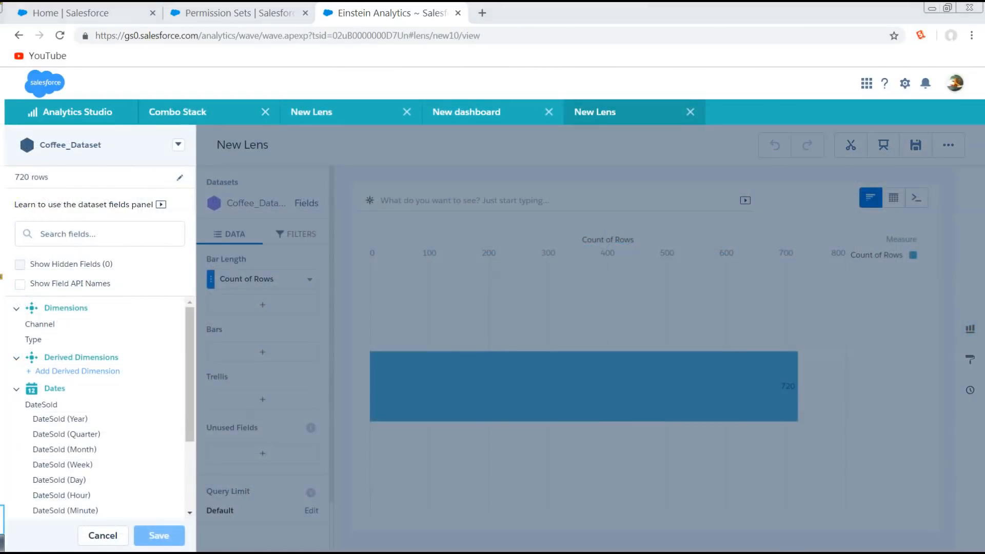
- Open the Type dimension's values for editing and examine the color palette and label options for Bulk Coffee and Masai (Approx.)
left_click(175, 340)
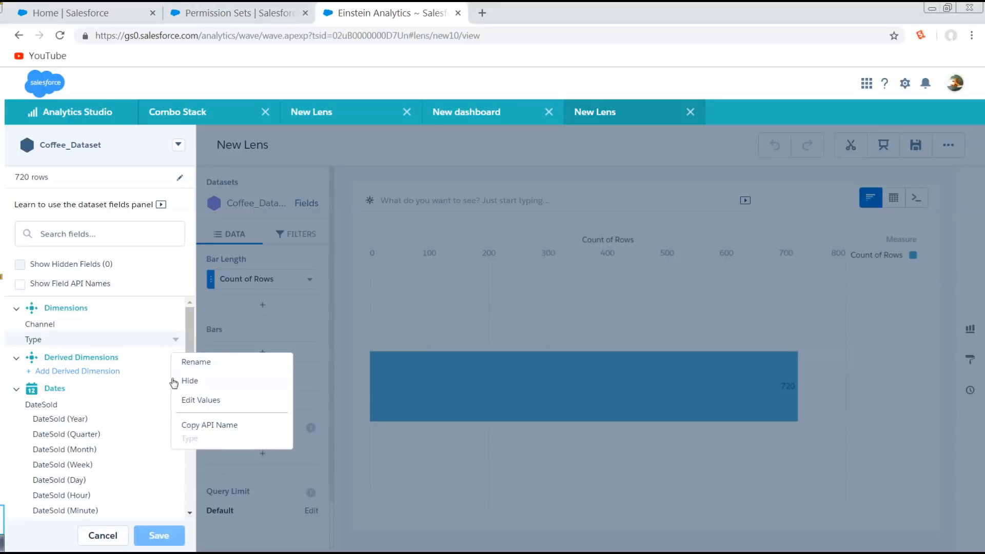
left_click(185, 401)
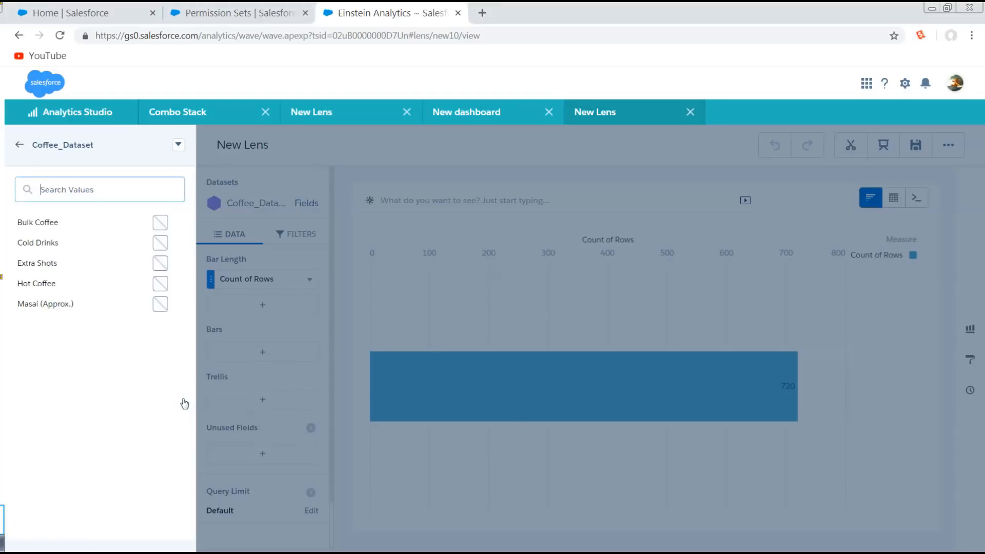
left_click(160, 223)
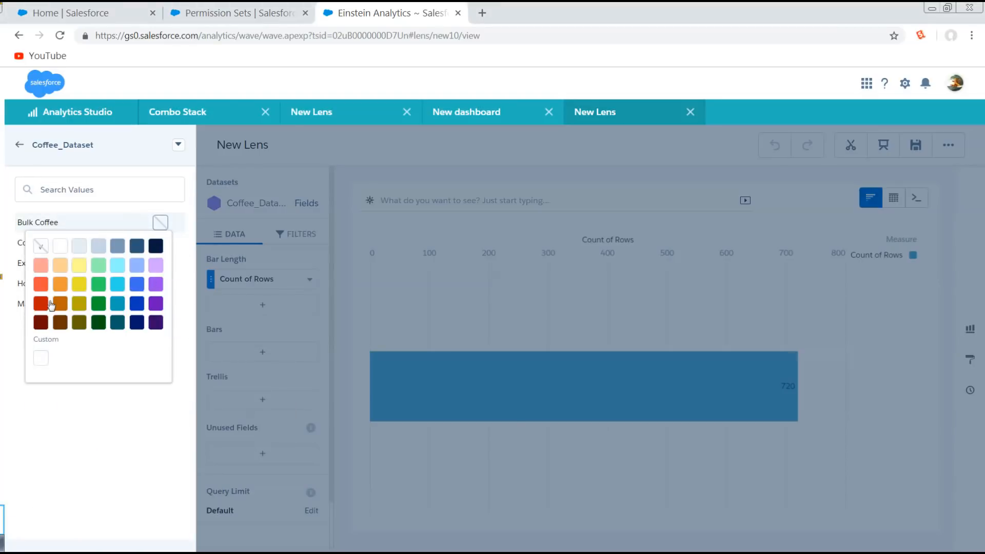
left_click(132, 434)
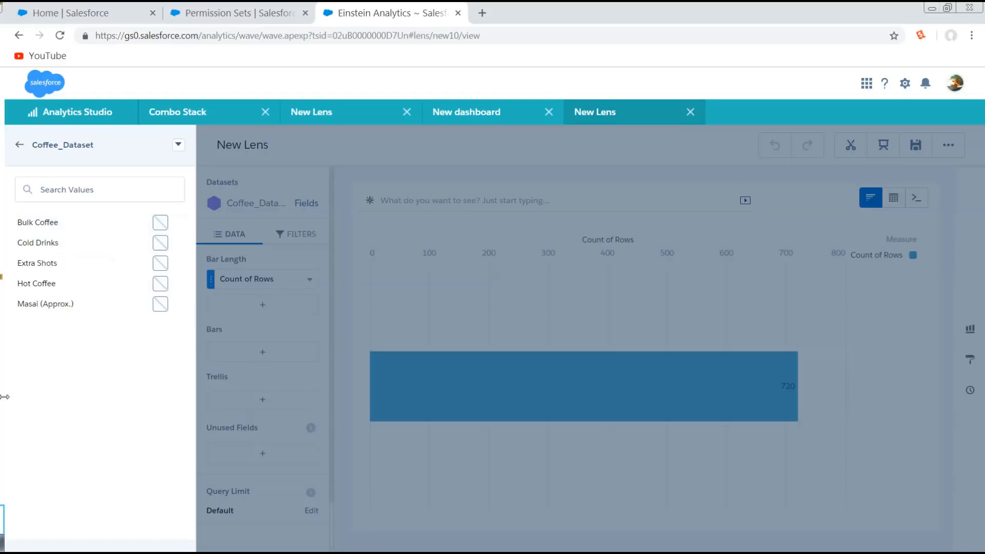
left_click(141, 306)
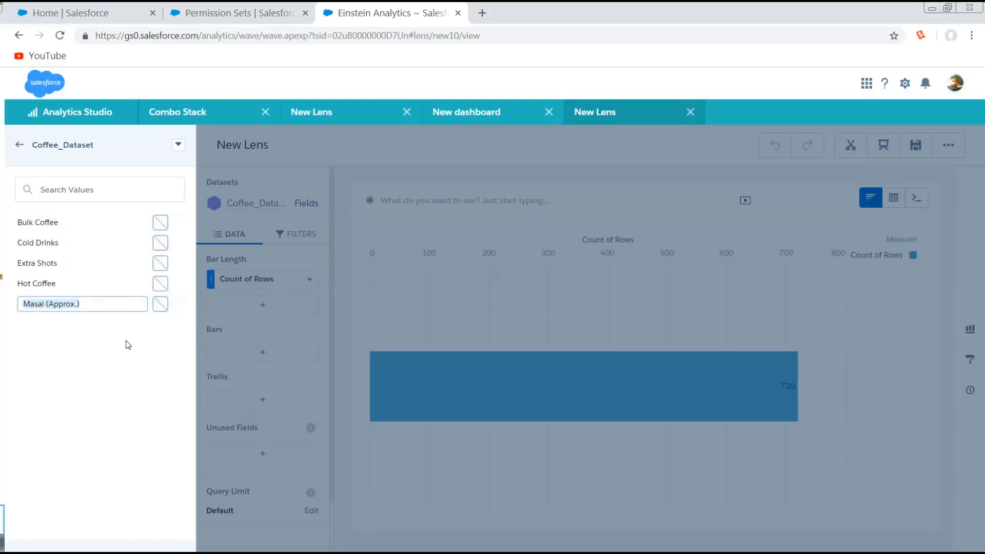
left_click(122, 350)
mouse_move(125, 221)
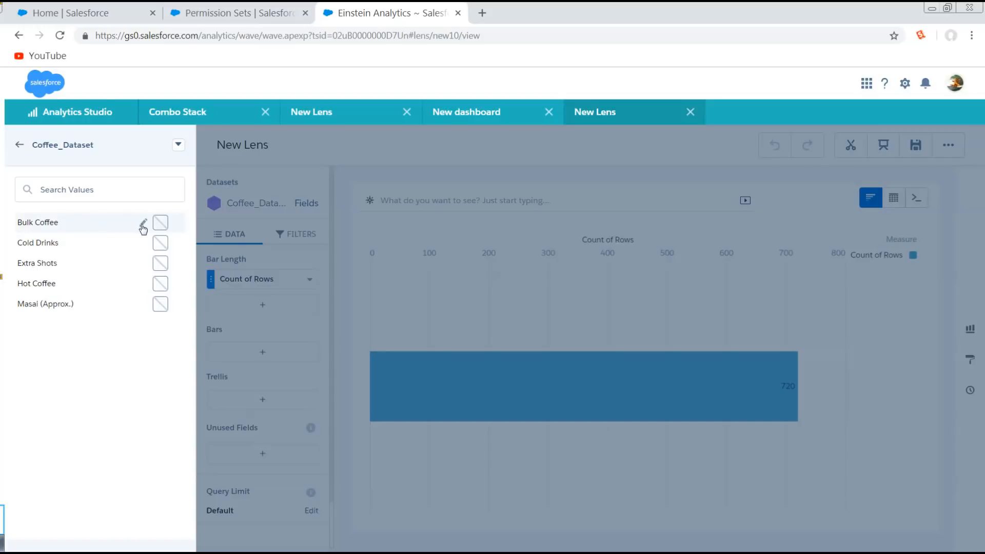
left_click(162, 226)
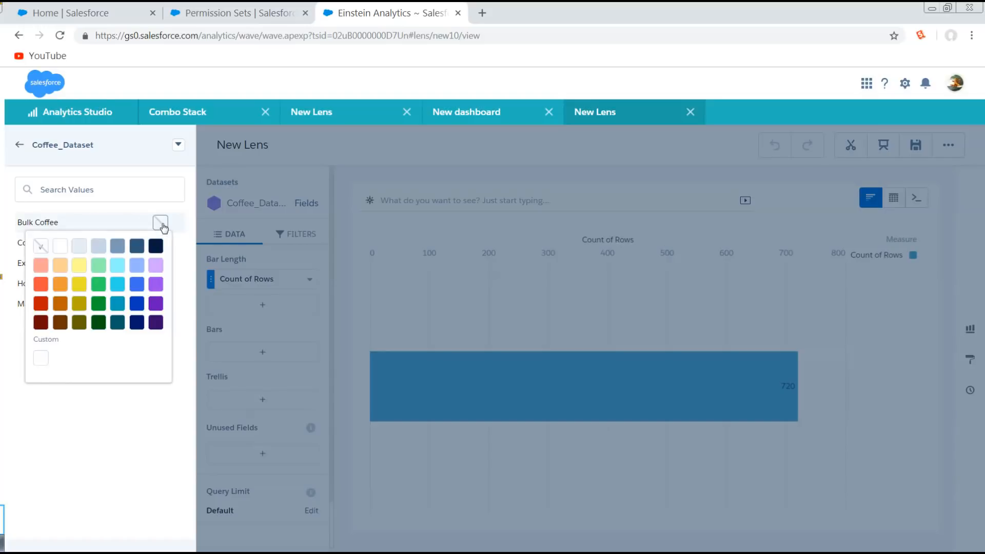
left_click(161, 433)
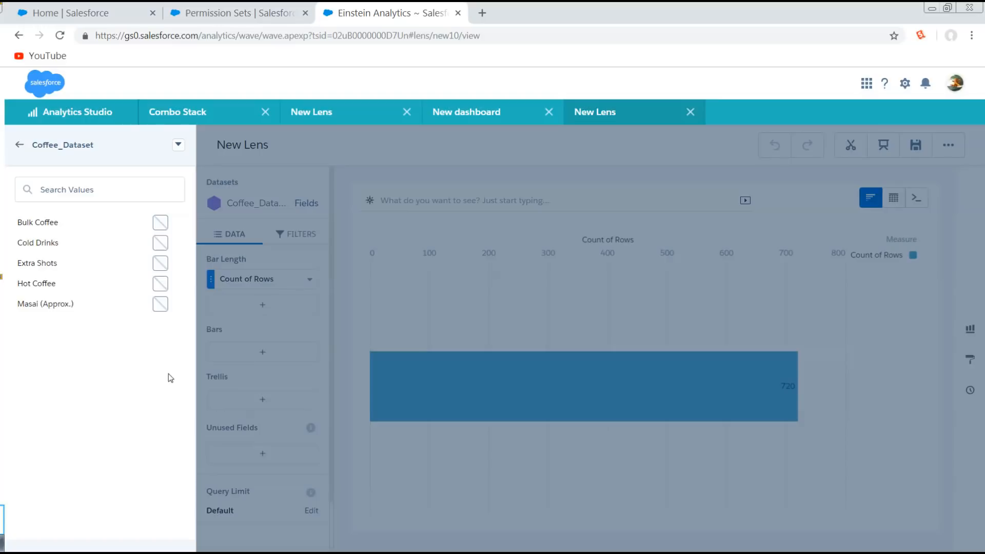
left_click(178, 144)
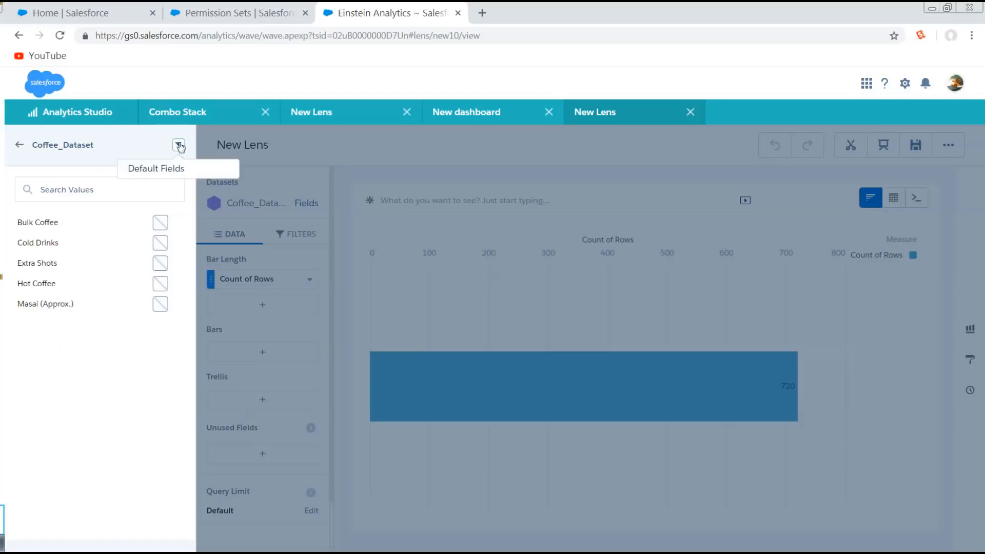
left_click(92, 188)
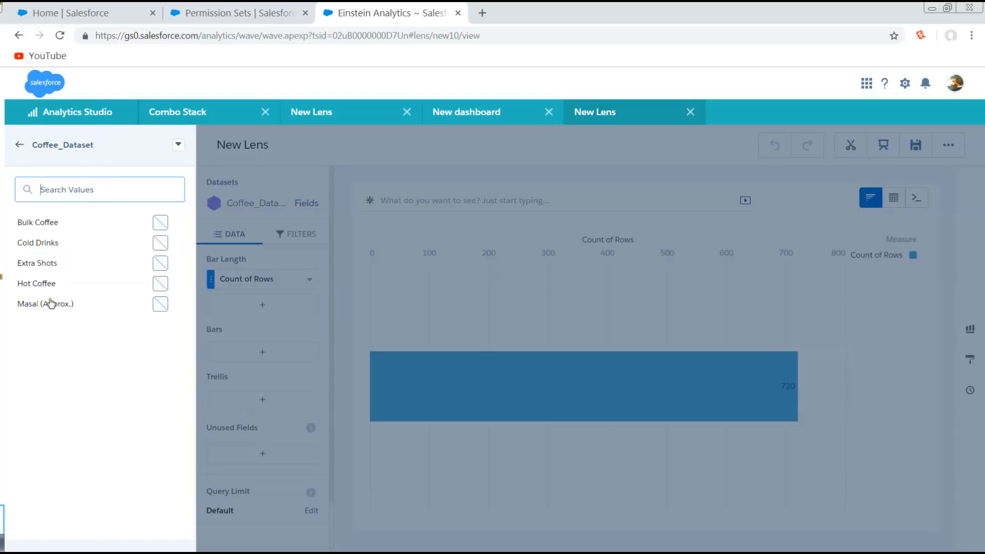
- Add a derived dimension with the API name myDim to Coffee_Dataset and open its values for editing
left_click(22, 145)
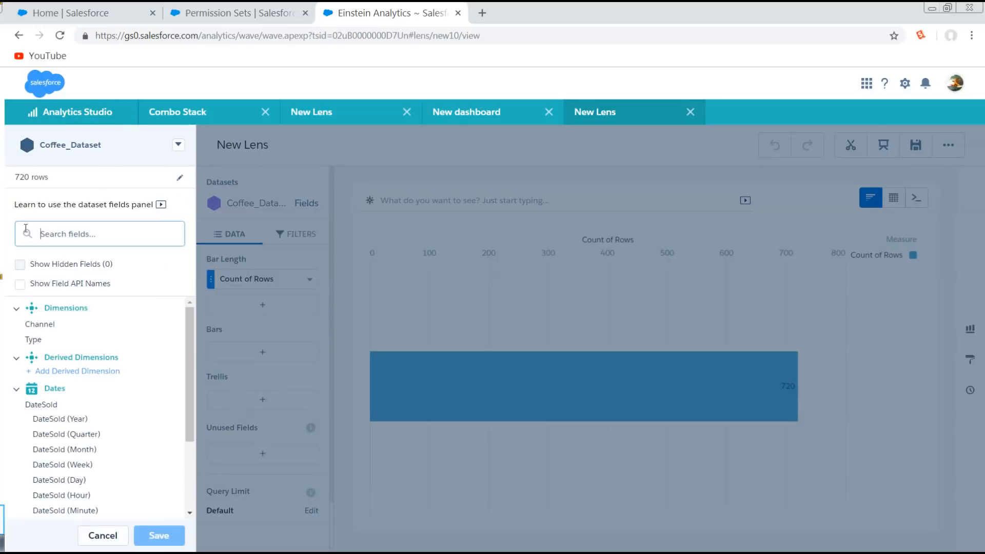
left_click(61, 375)
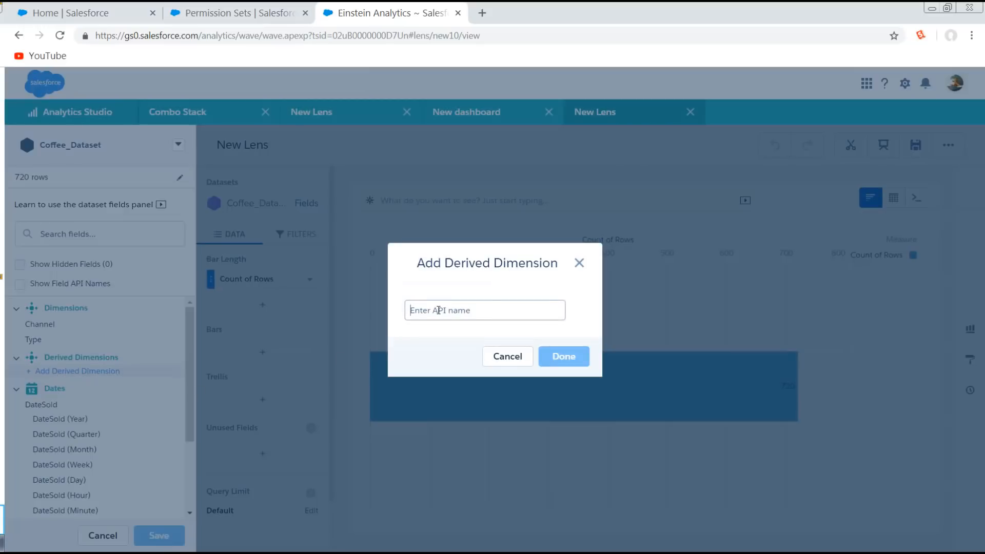
type("myDim")
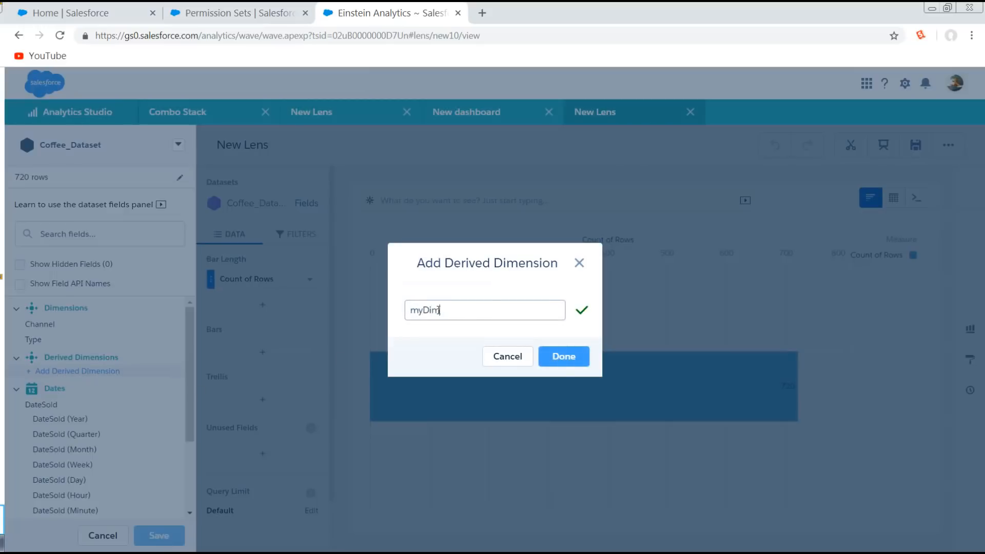
left_click(559, 356)
left_click(177, 374)
left_click(191, 437)
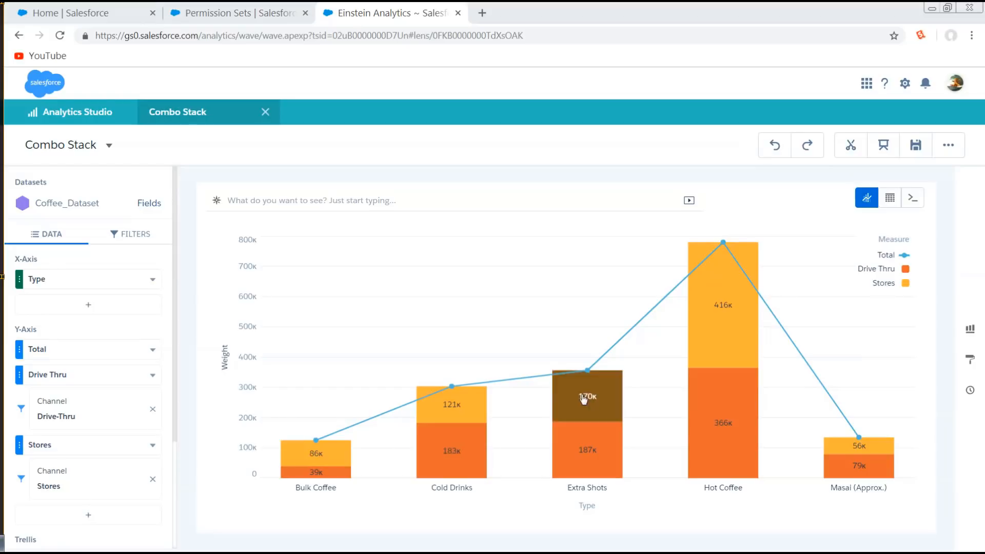
- Display the Combo Stack lens as a Compare Table to inspect the Drive Thru measure and its Channel filter, and undo the conversion
mouse_move(615, 403)
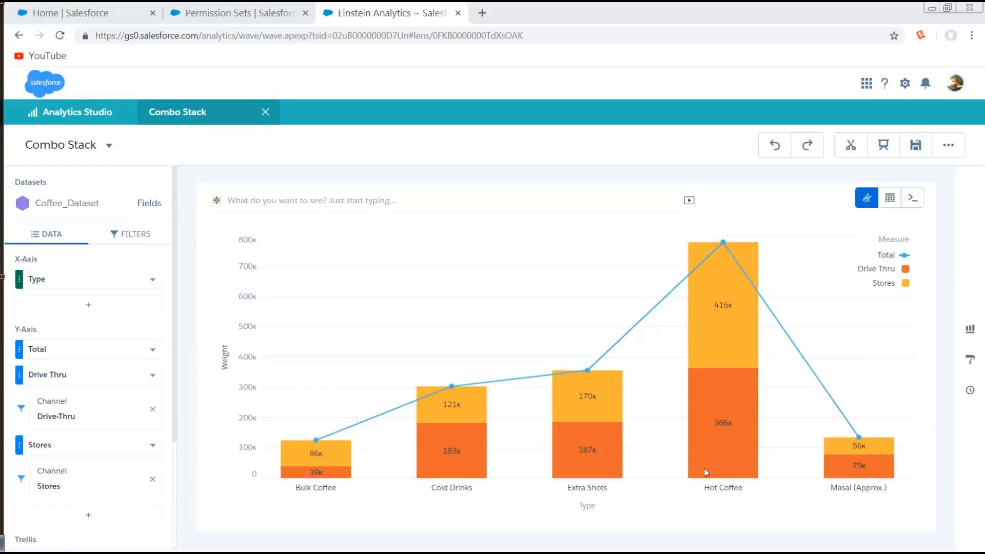
left_click(889, 197)
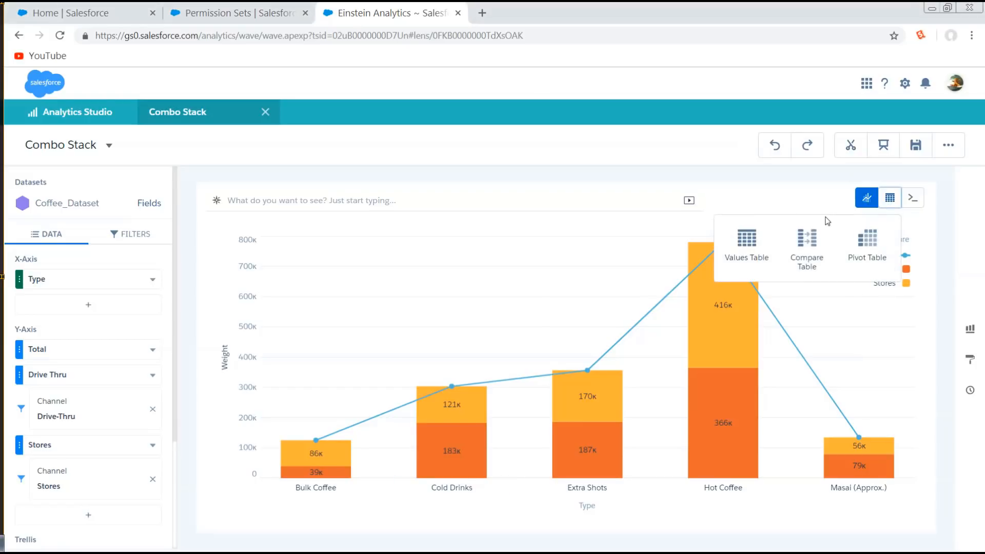
left_click(810, 240)
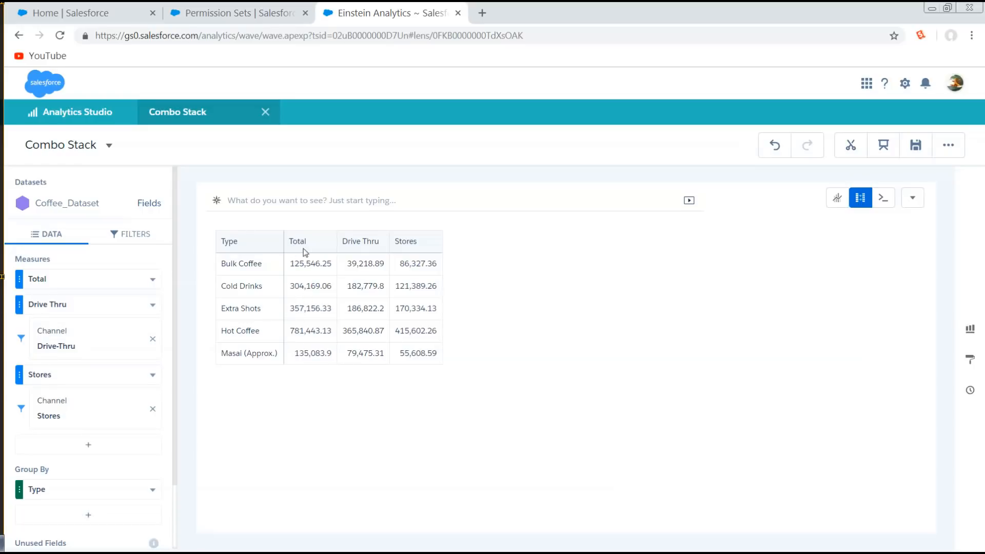
left_click(113, 348)
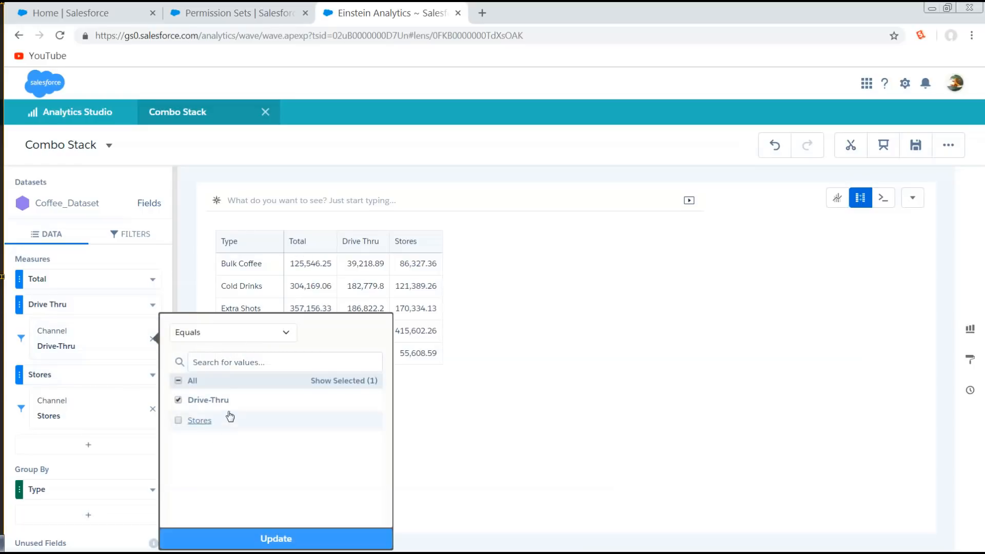
left_click(513, 448)
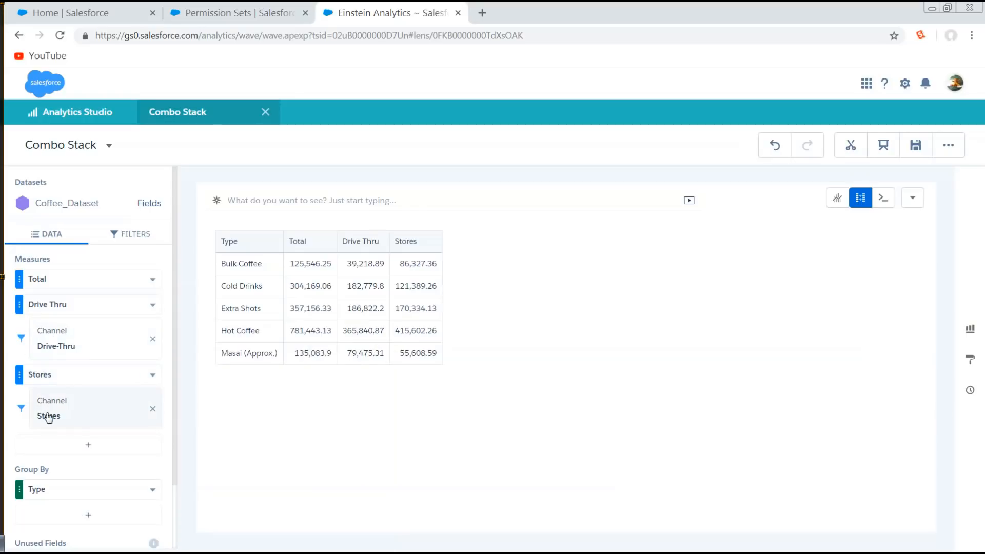
left_click(61, 306)
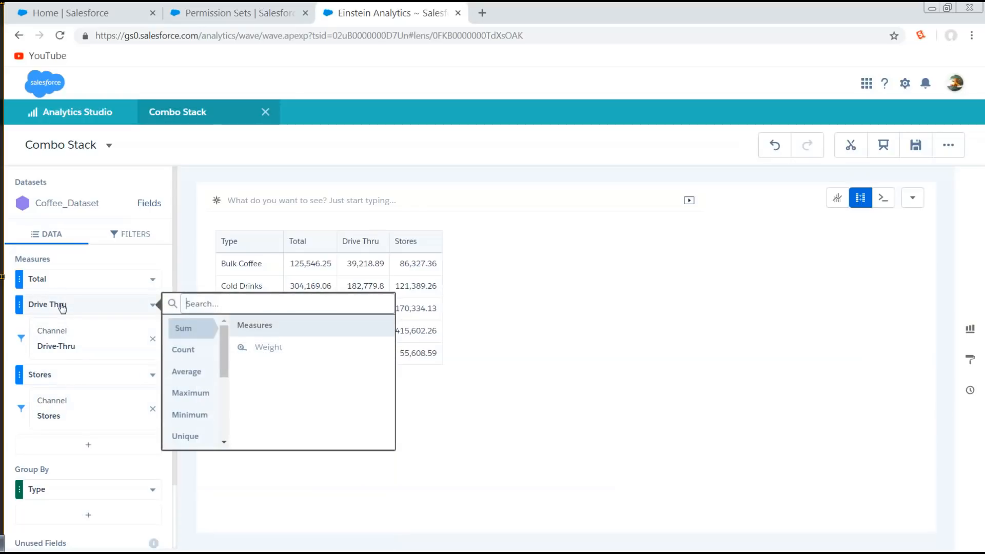
left_click(609, 328)
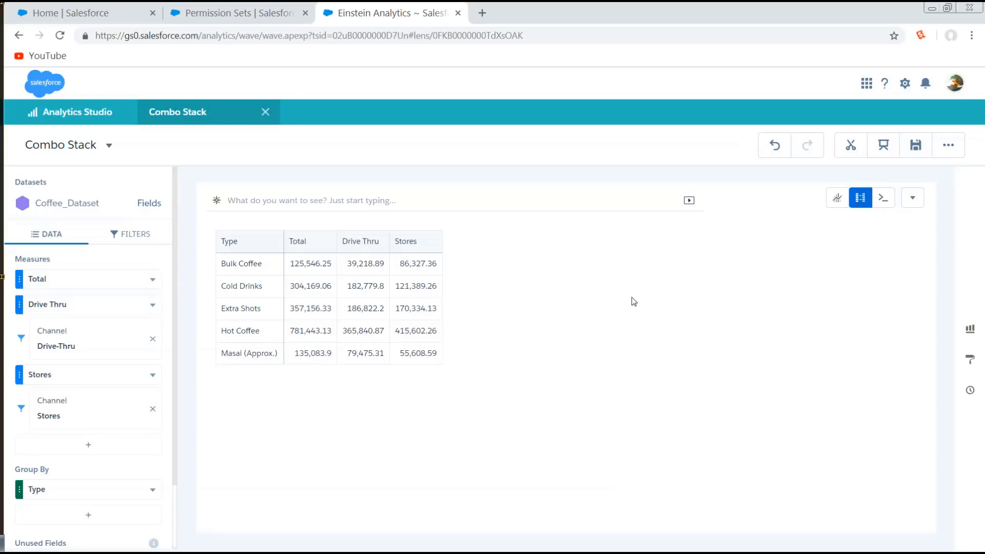
left_click(775, 145)
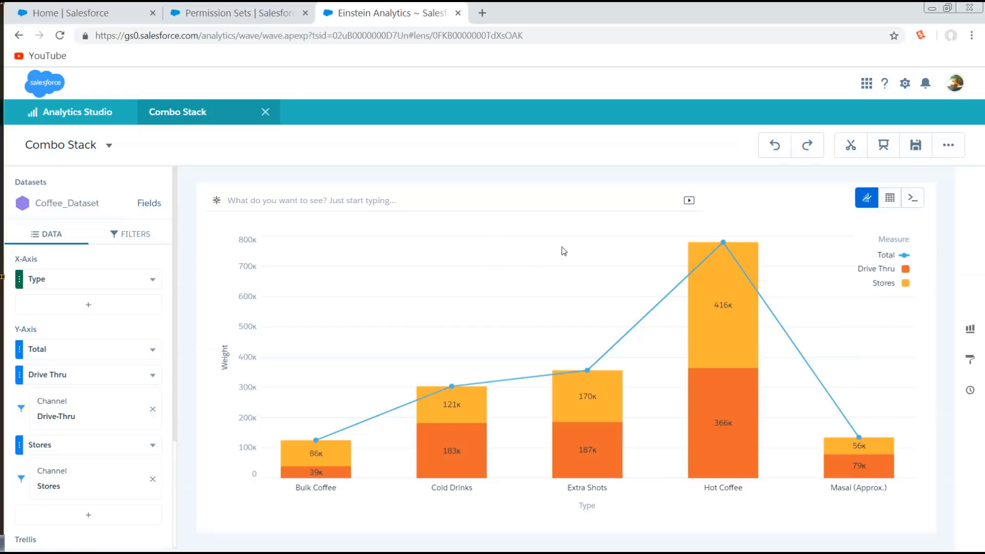
- Open the combo chart's formatting options and review its Combo Chart settings, including the Axis Mode choices
left_click(969, 360)
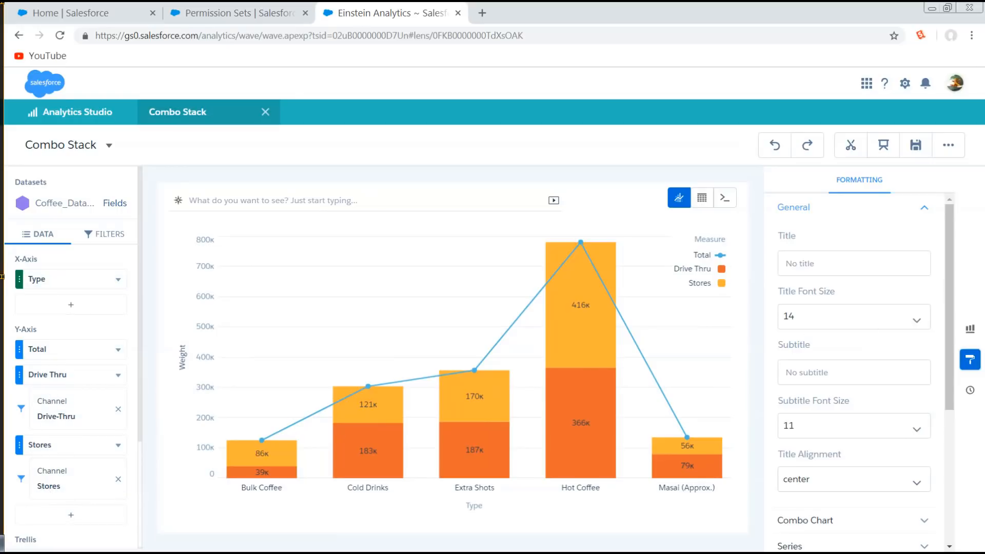
scroll(956, 255, "down", 1)
scroll(957, 255, "down", 3)
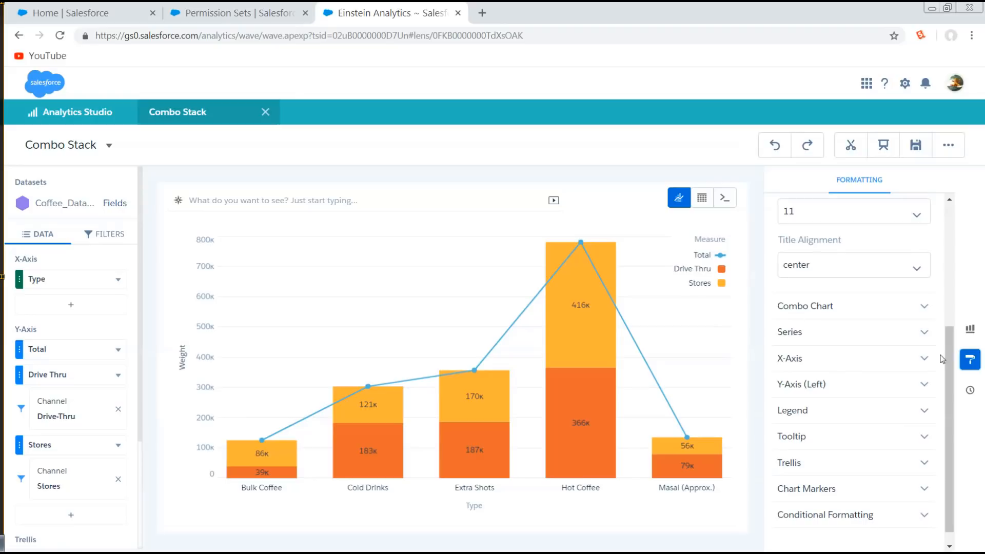
left_click(806, 307)
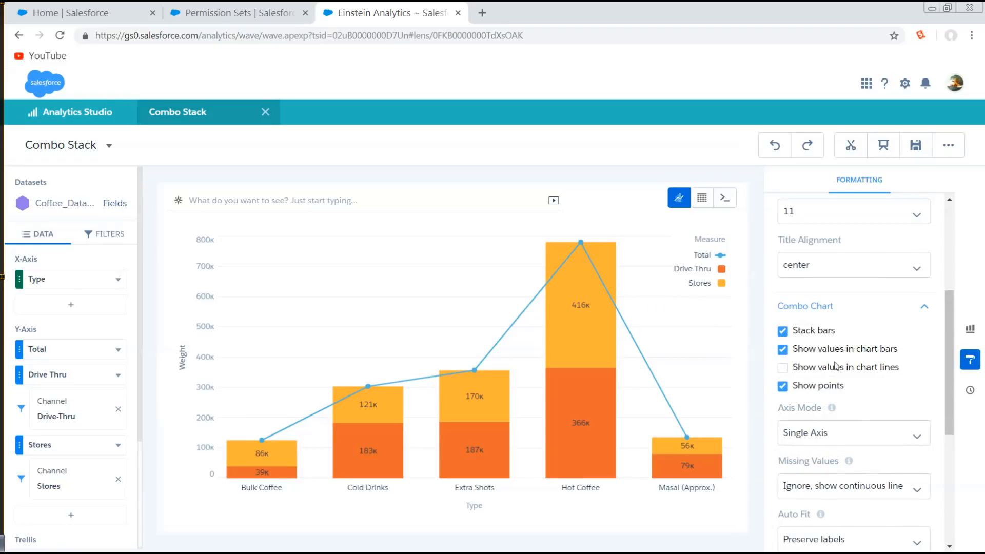
left_click(862, 439)
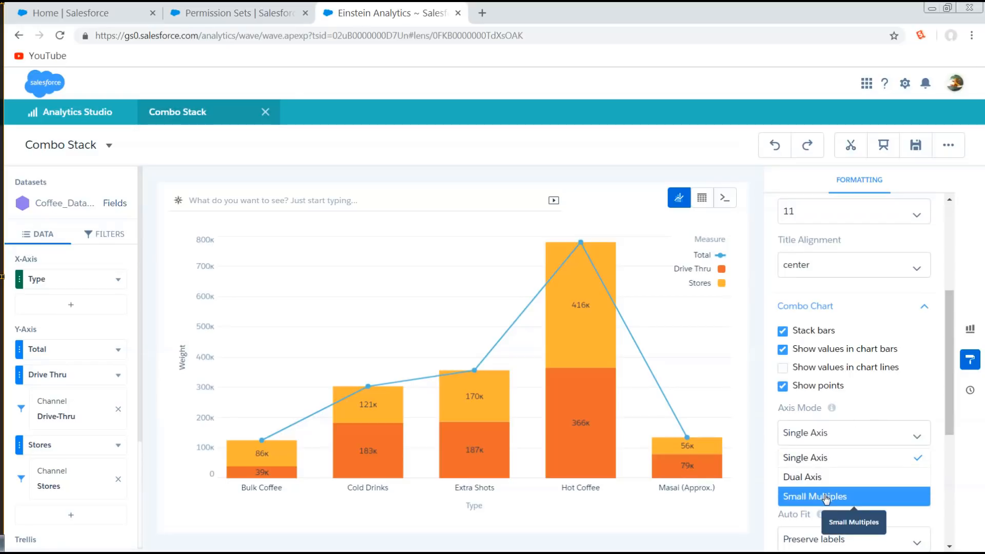
left_click(806, 467)
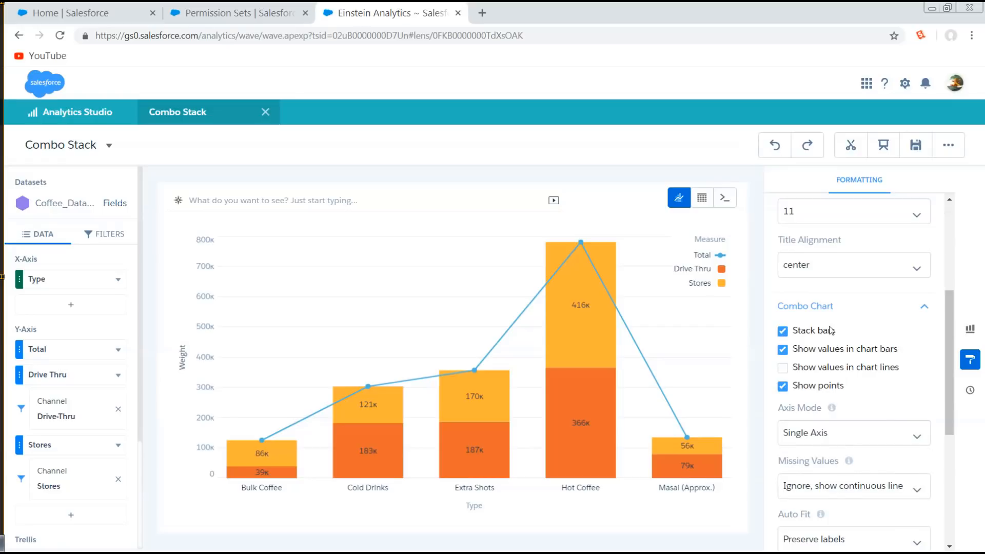
- Expand the Series formatting settings and review the measures available for series customization
scroll(881, 416, "down", 5)
scroll(879, 419, "down", 1)
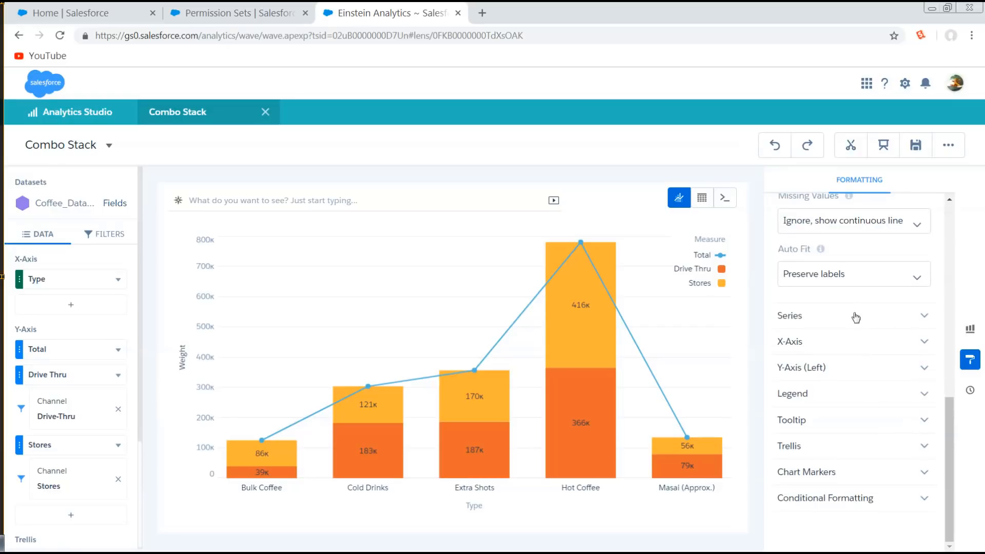
left_click(812, 319)
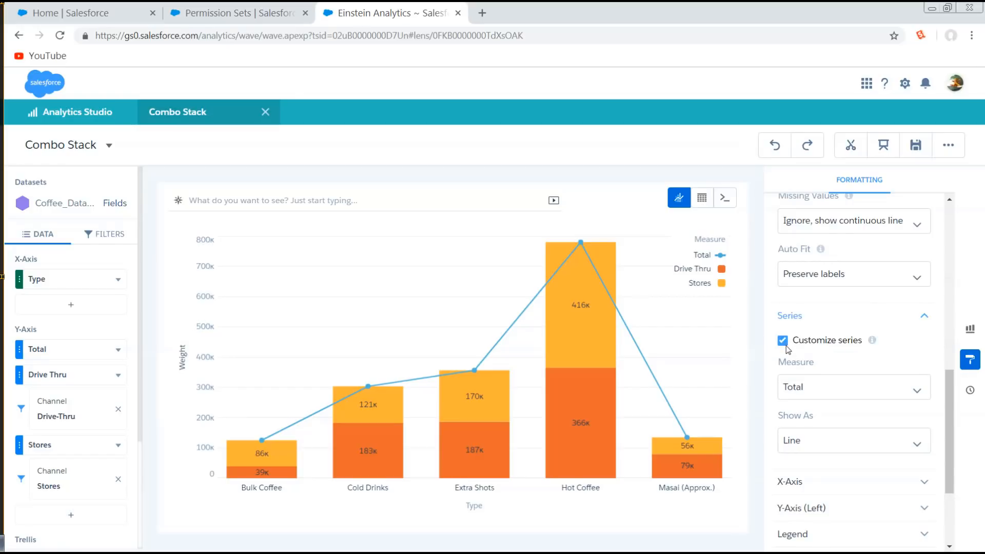
left_click(841, 390)
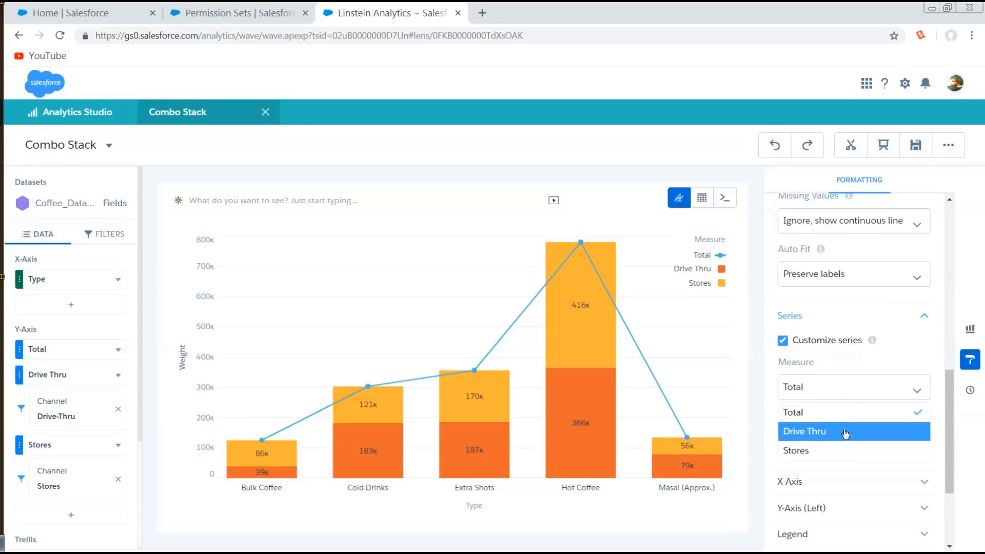
left_click(911, 355)
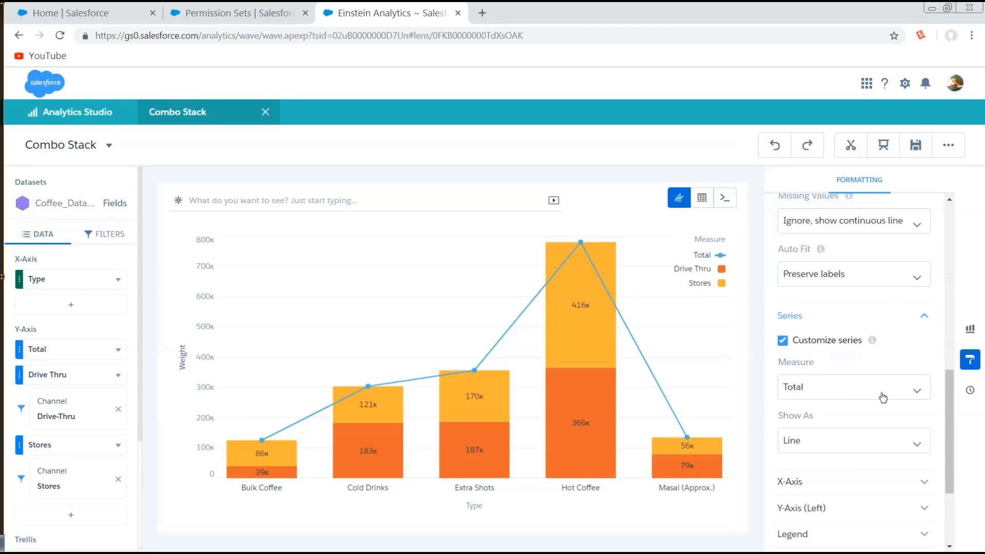
- Try showing the Total series as Bar, set it back to Line, and open the series measure choices
left_click(857, 440)
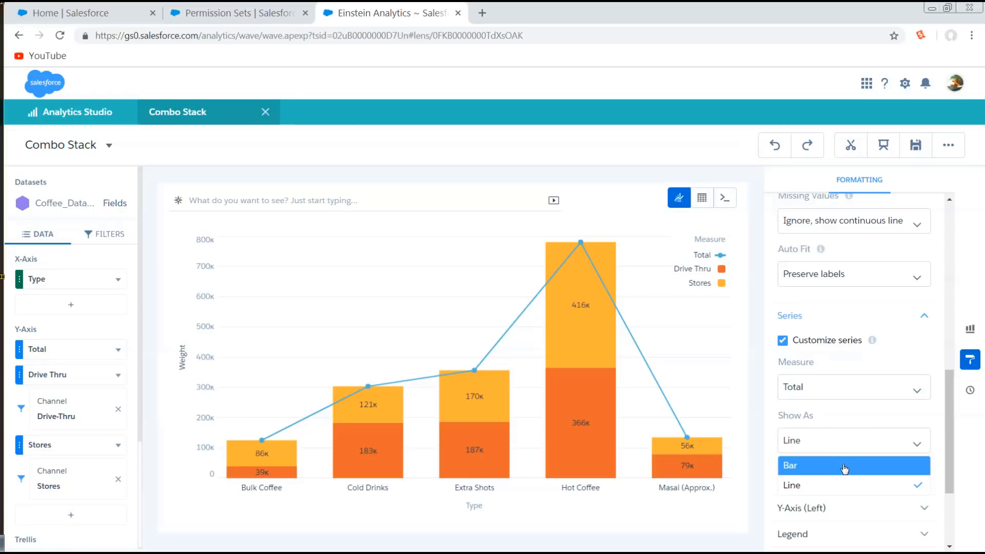
left_click(843, 468)
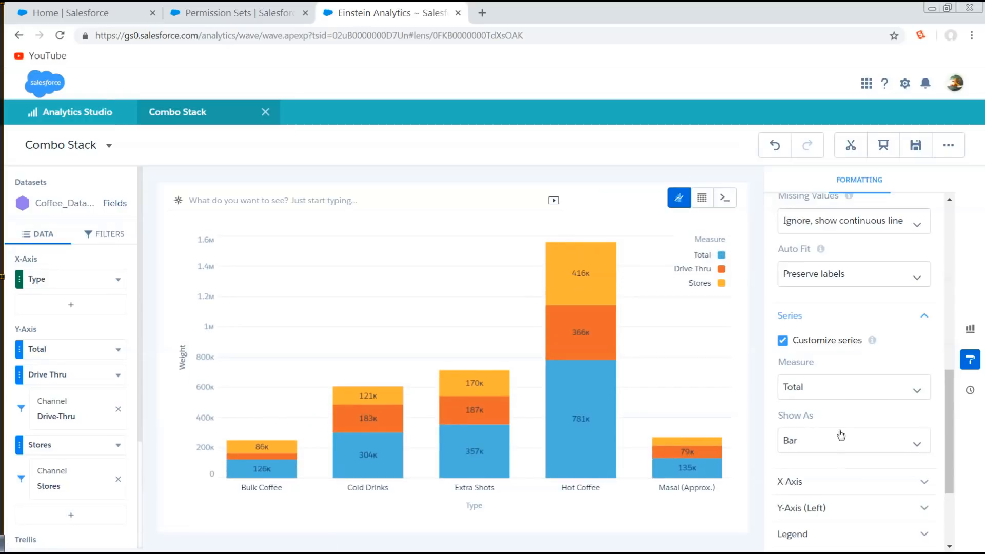
left_click(836, 445)
left_click(830, 484)
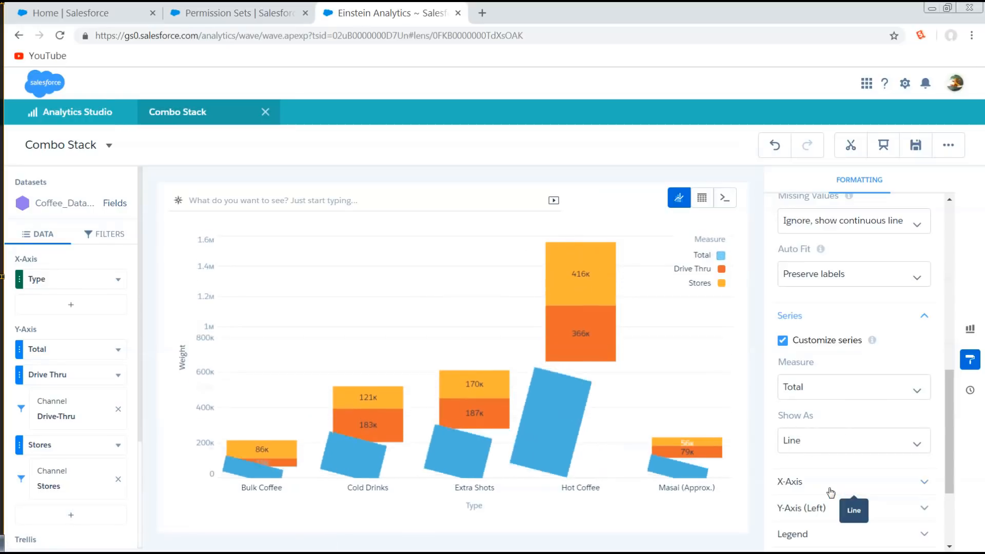
left_click(831, 390)
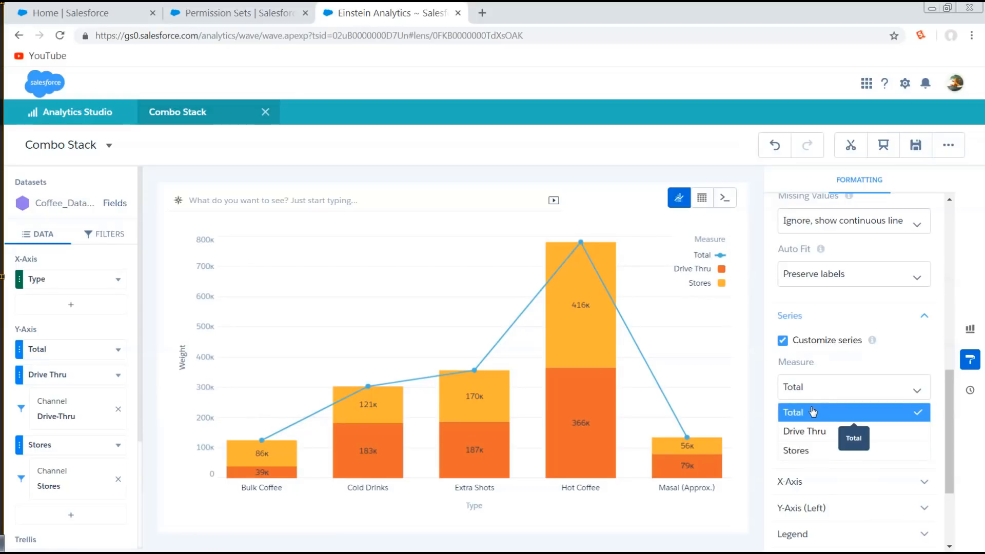
- Try showing the Drive Thru series as Line, and set it back to Bar
left_click(818, 433)
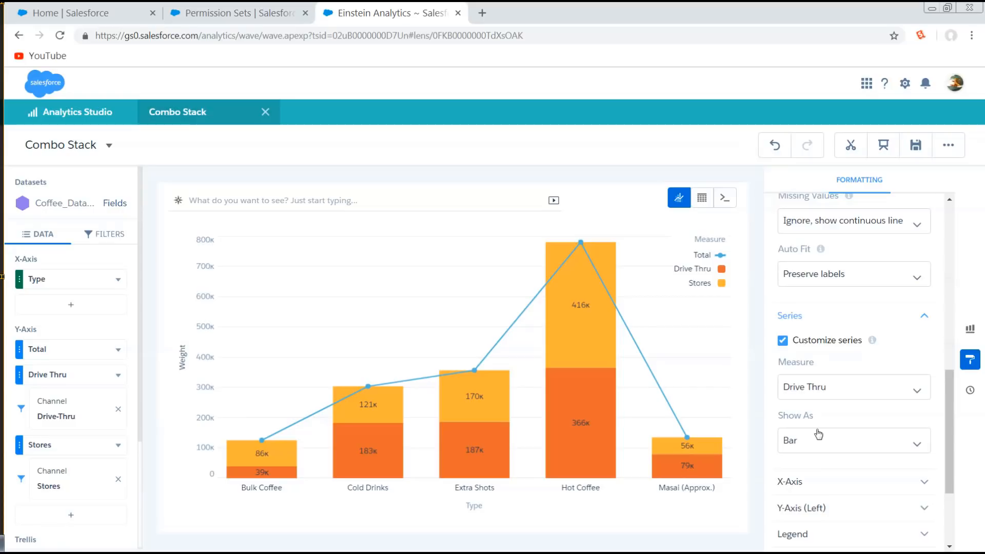
left_click(827, 444)
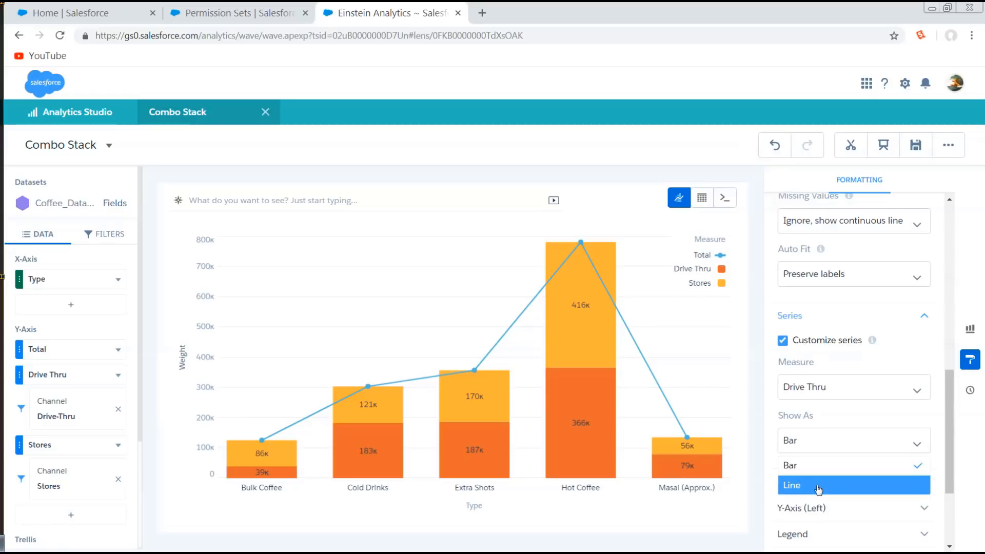
left_click(818, 486)
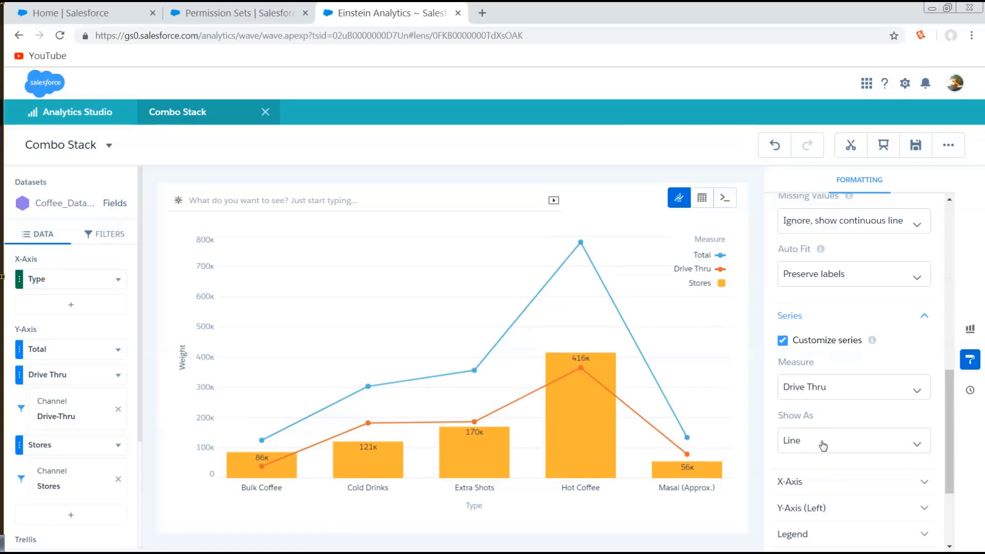
left_click(823, 444)
left_click(824, 465)
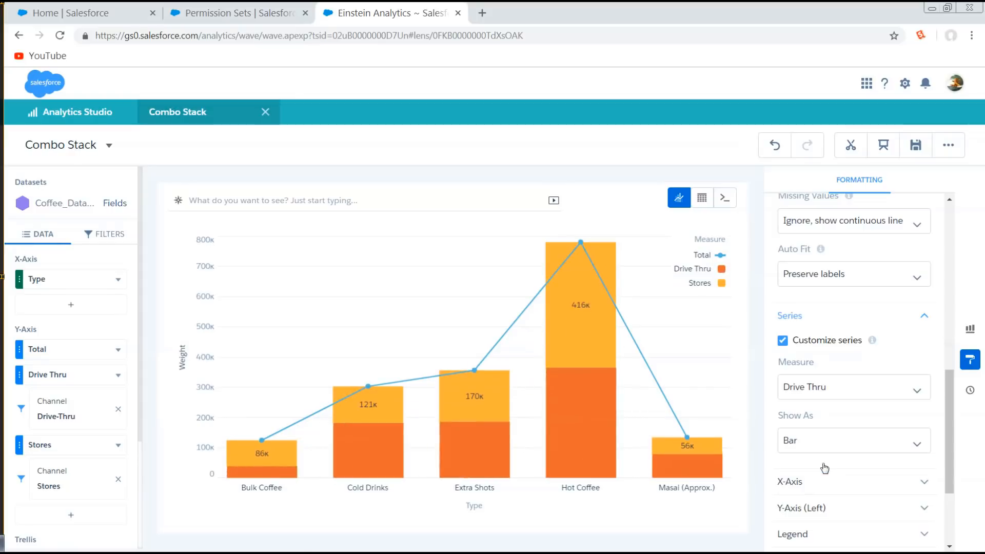
- Review the combo chart's Y-Axis (Left) formatting options and open its Legend settings
scroll(820, 387, "down", 3)
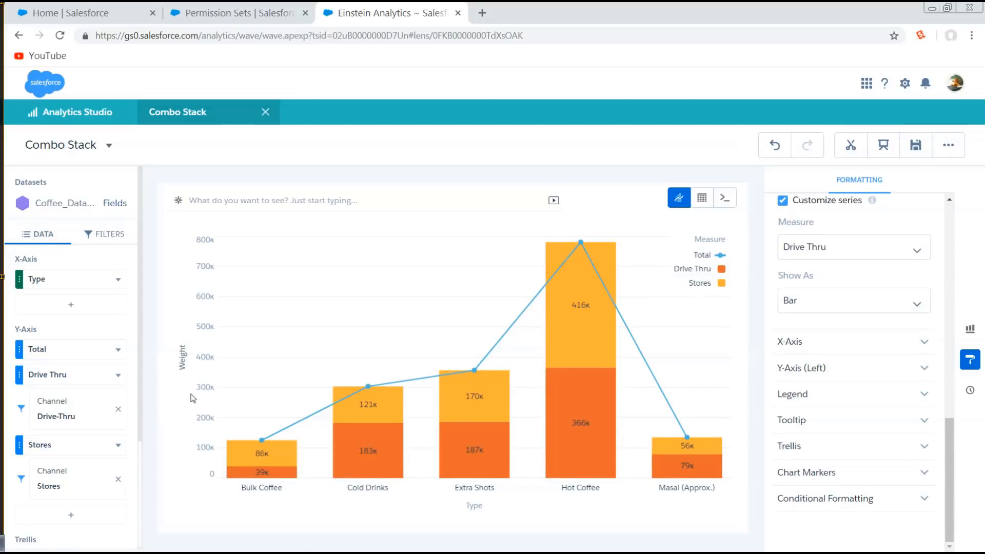
left_click(822, 373)
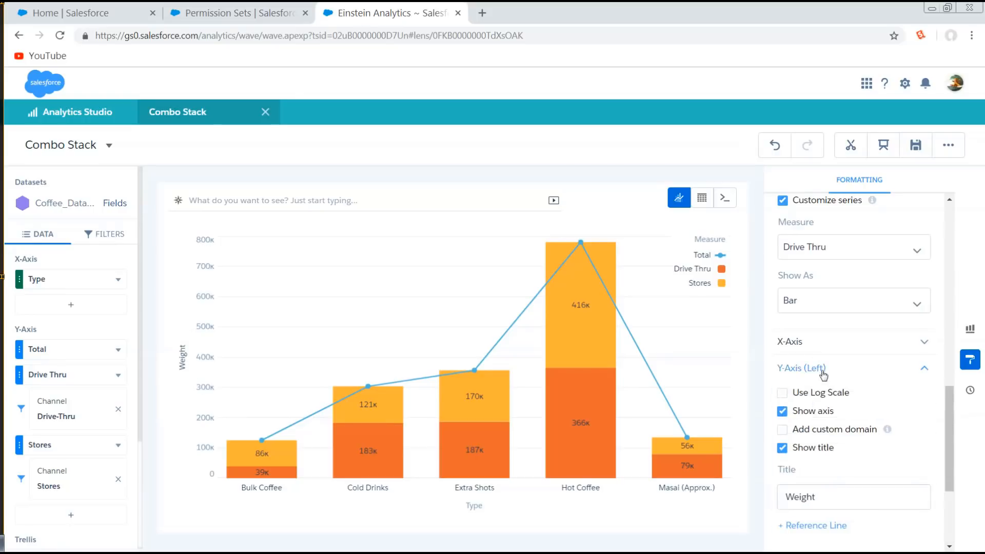
scroll(821, 444, "down", 2)
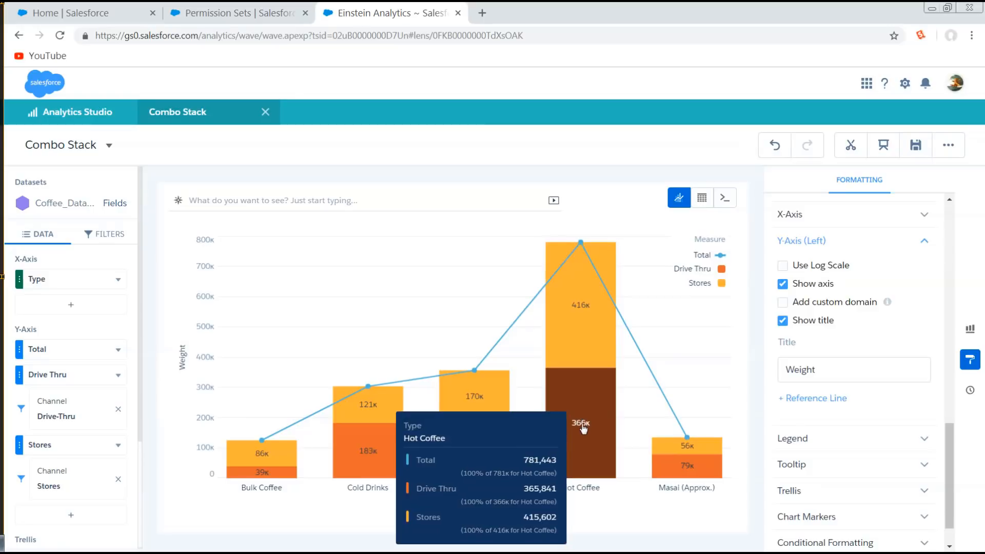
left_click(860, 438)
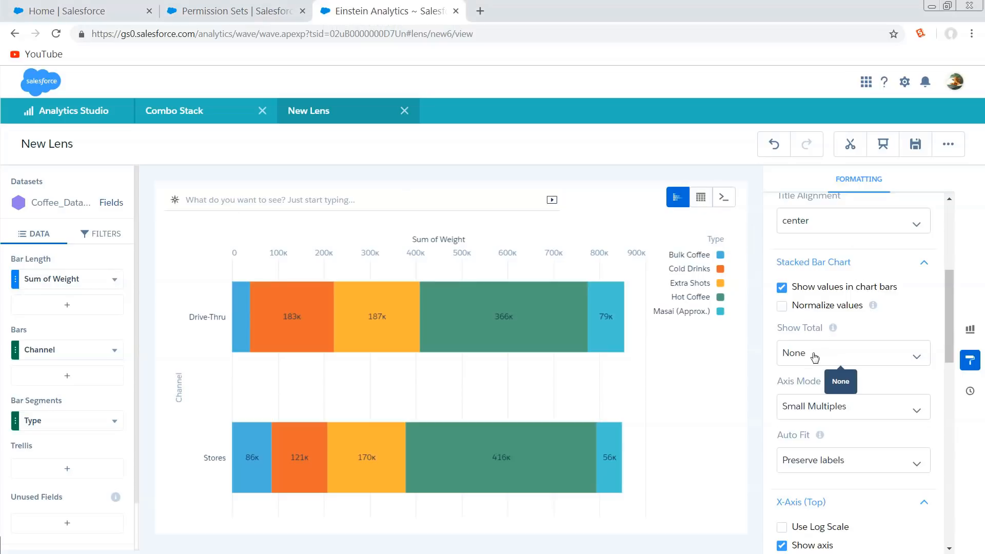
- Show Absolute totals on the stacked bar chart, and switch Show Total to Net
left_click(813, 354)
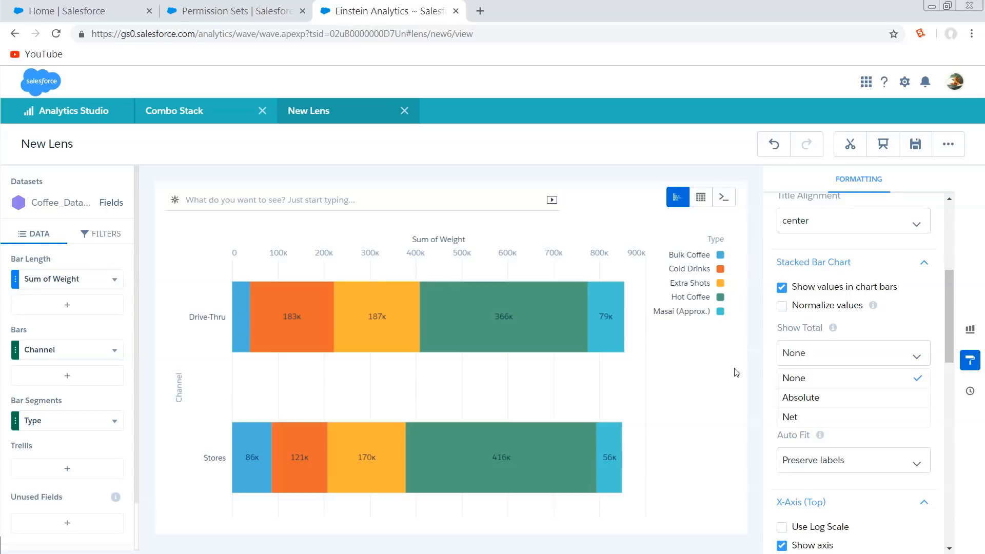
left_click(810, 398)
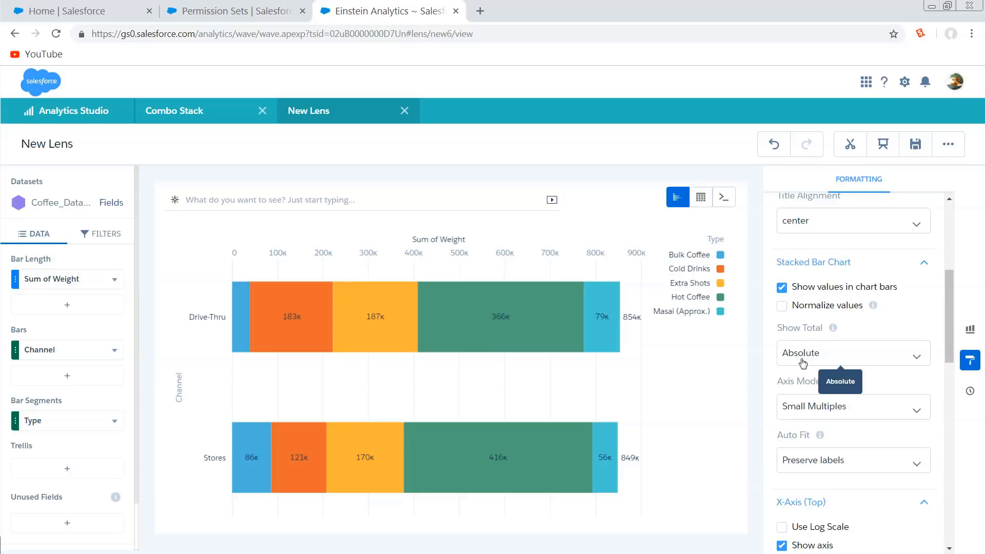
left_click(801, 360)
left_click(805, 425)
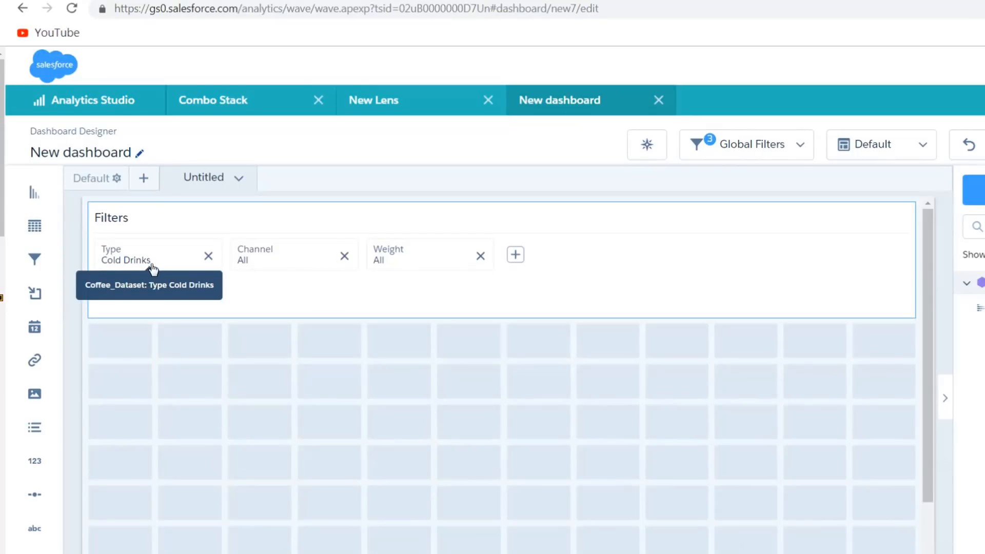
- Open the dashboard's Weight filter and toggle its Dependent option to compare the starting and ending values
left_click(416, 266)
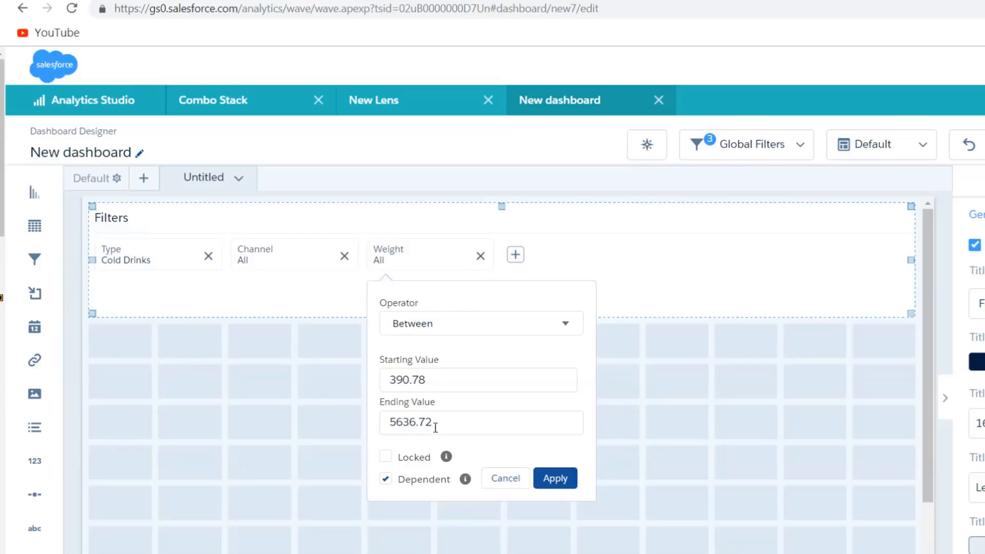
left_click(385, 479)
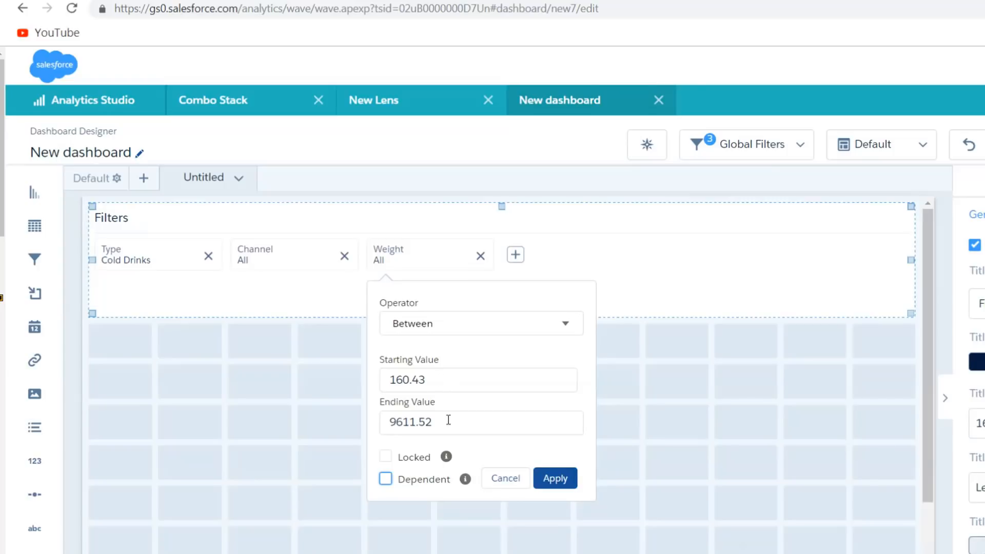
left_click(386, 479)
left_click(385, 479)
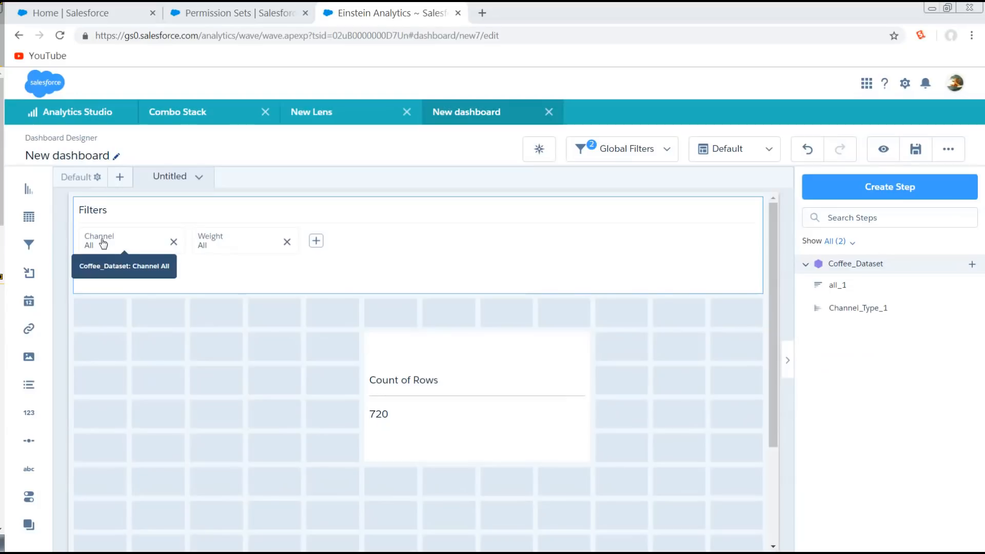
- Apply a Does Not Equal condition with all values selected to the dashboard's Channel filter
left_click(103, 243)
left_click(144, 298)
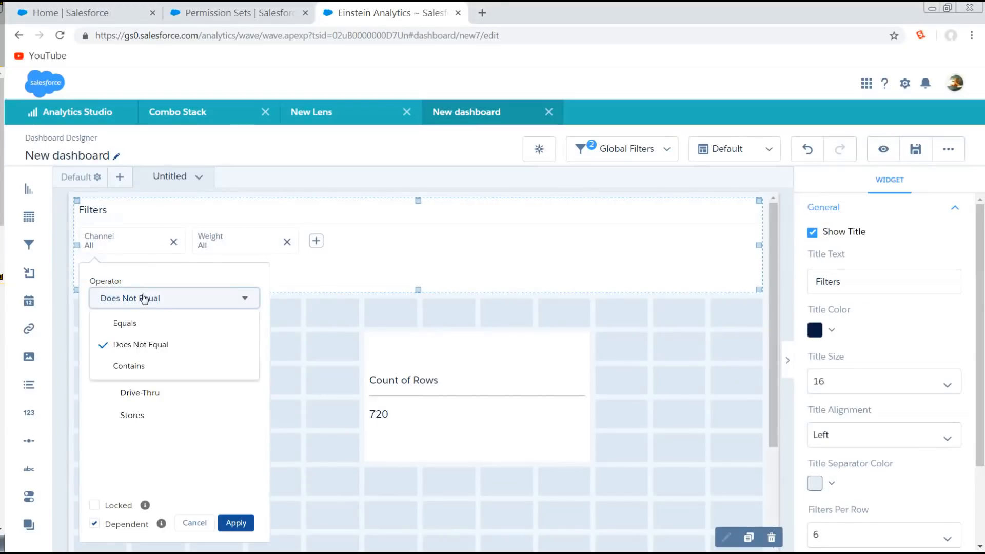
left_click(134, 344)
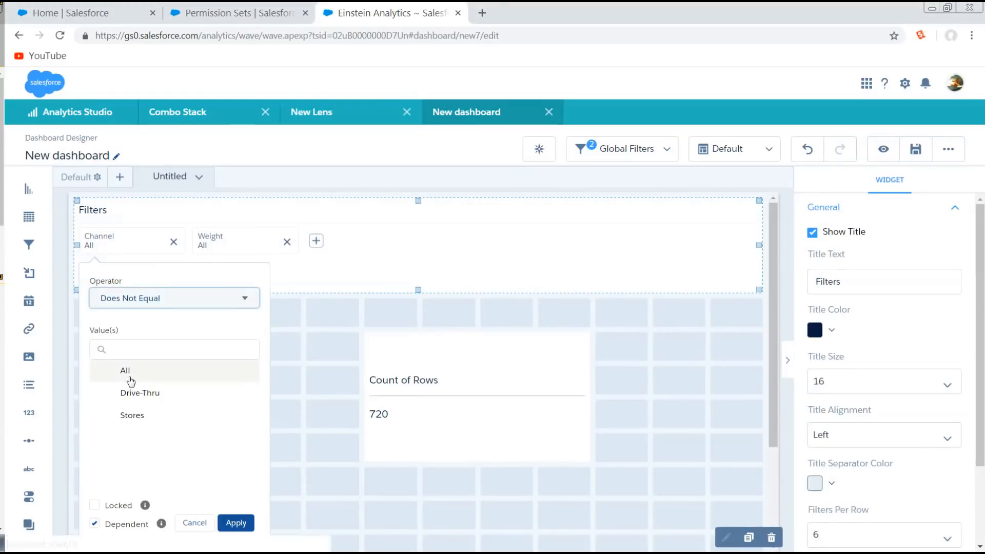
left_click(131, 381)
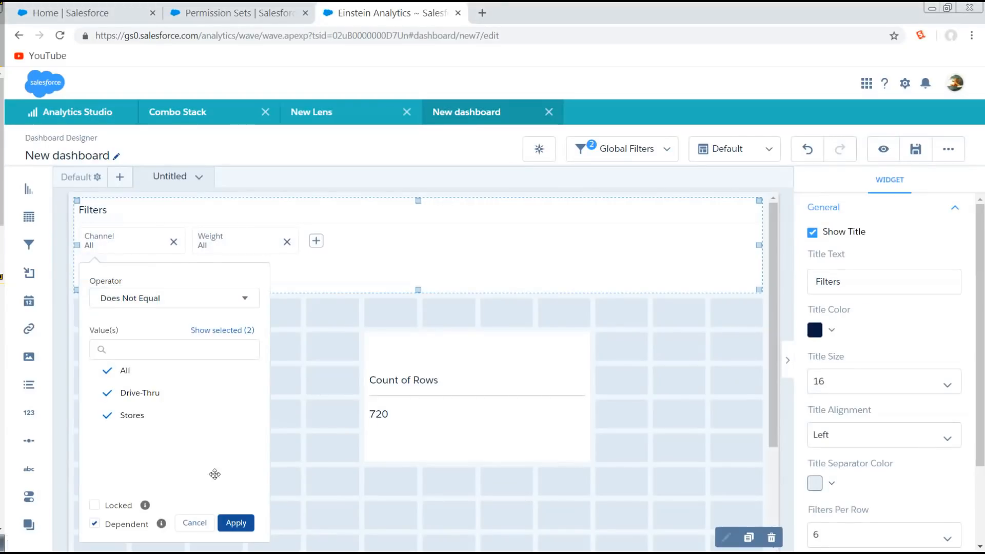
left_click(243, 526)
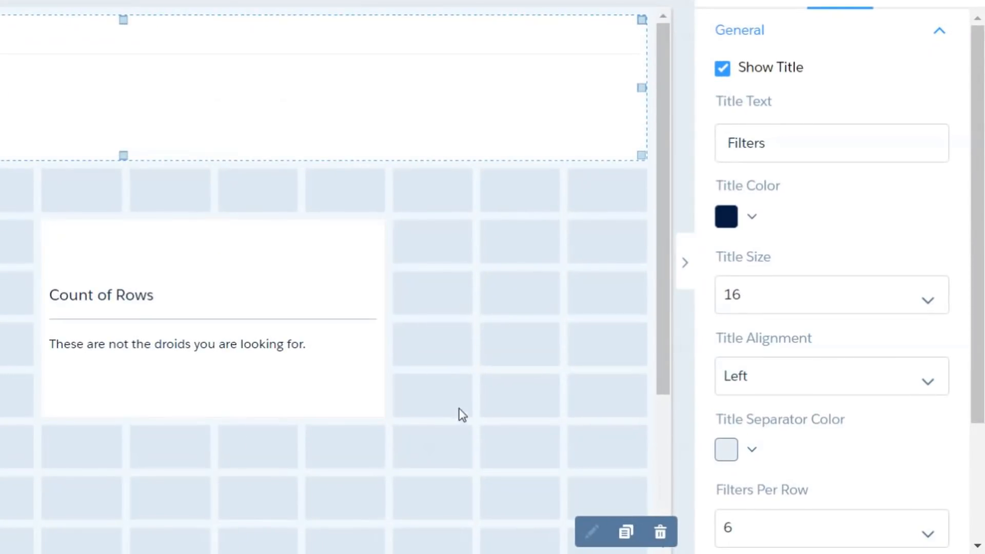
- Inspect the Count of Rows number widget's custom message for no results
left_click(233, 306)
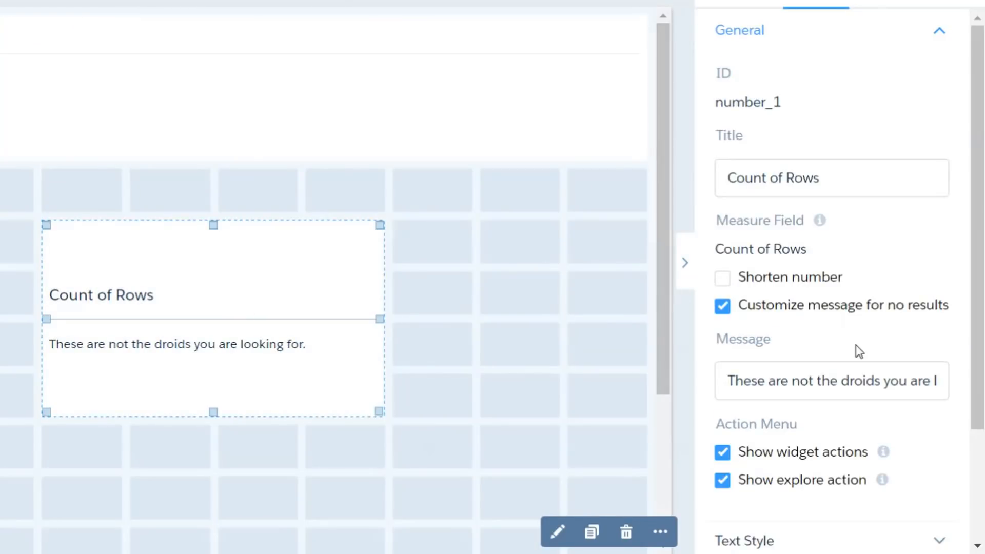
left_click(822, 381)
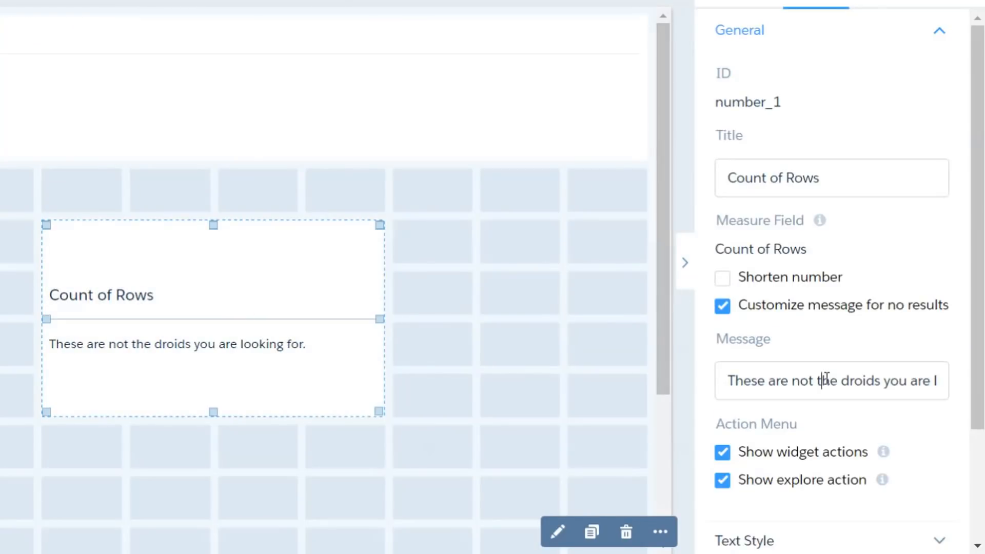
left_click(475, 371)
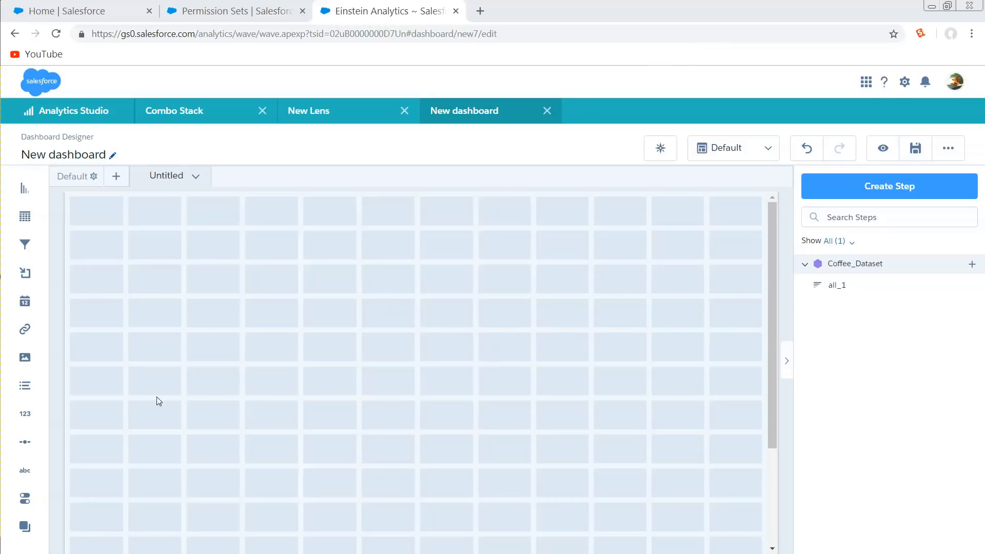
- Add a toggle widget to the dashboard canvas, enlarge it, and base it on the Channel field of Coffee_Dataset
left_click_drag(22, 509, 216, 279)
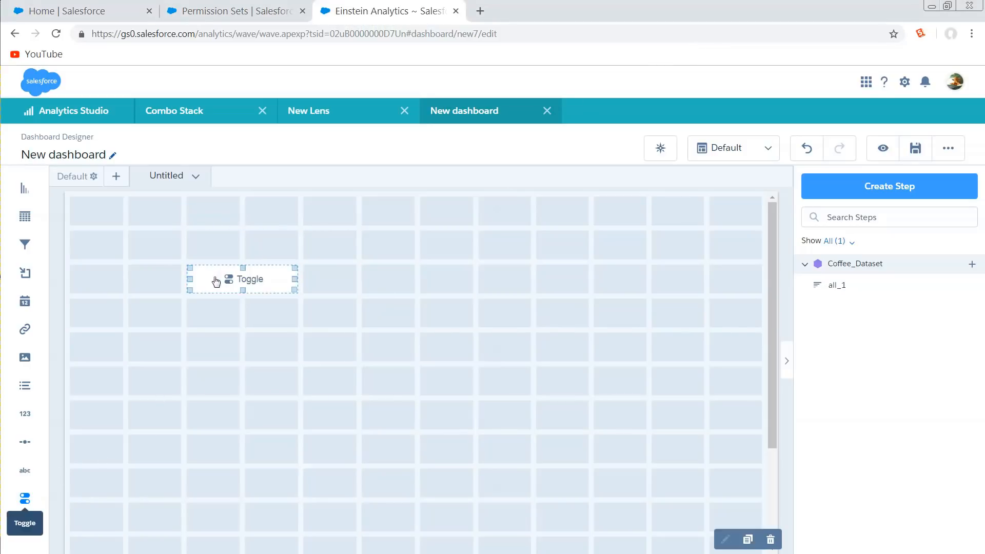
left_click_drag(295, 292, 539, 440)
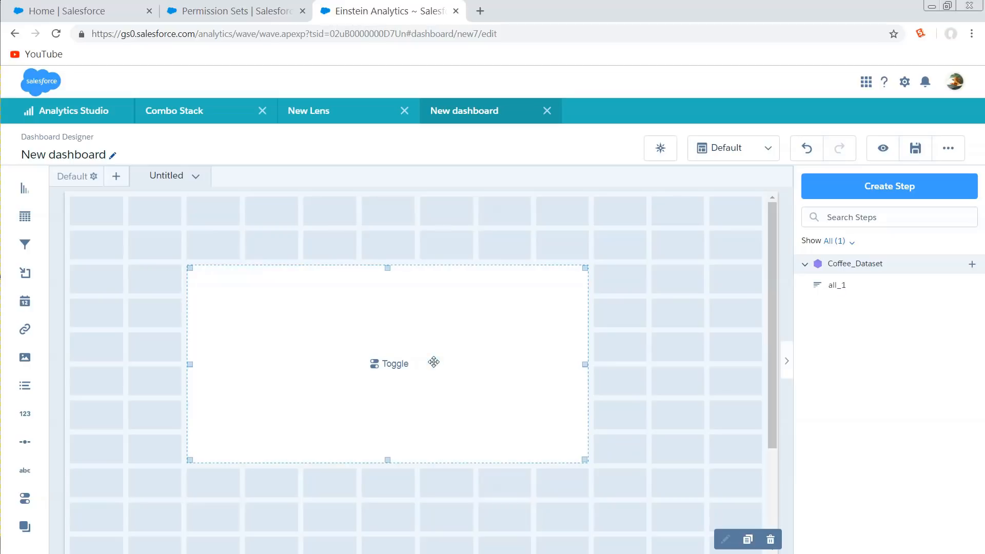
left_click(386, 366)
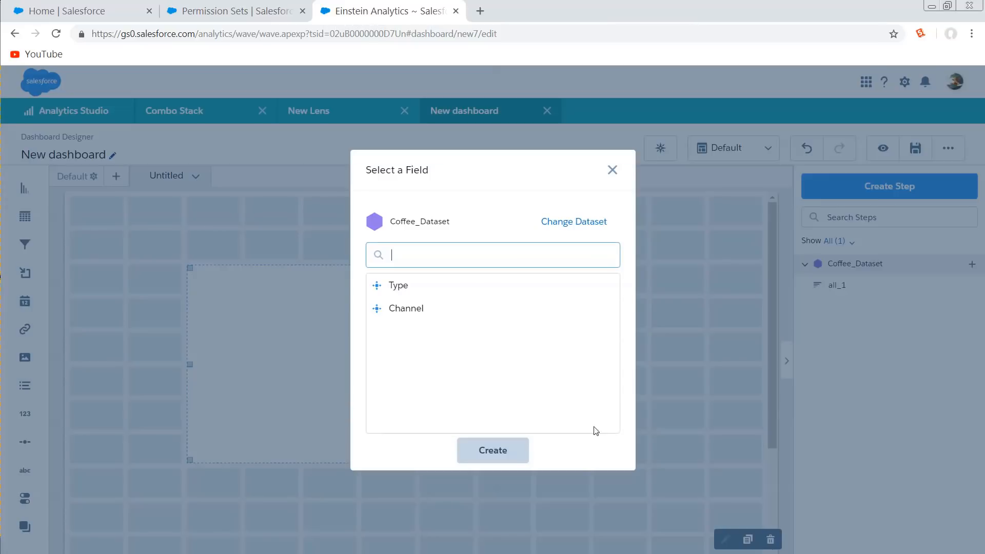
left_click(401, 309)
left_click(531, 451)
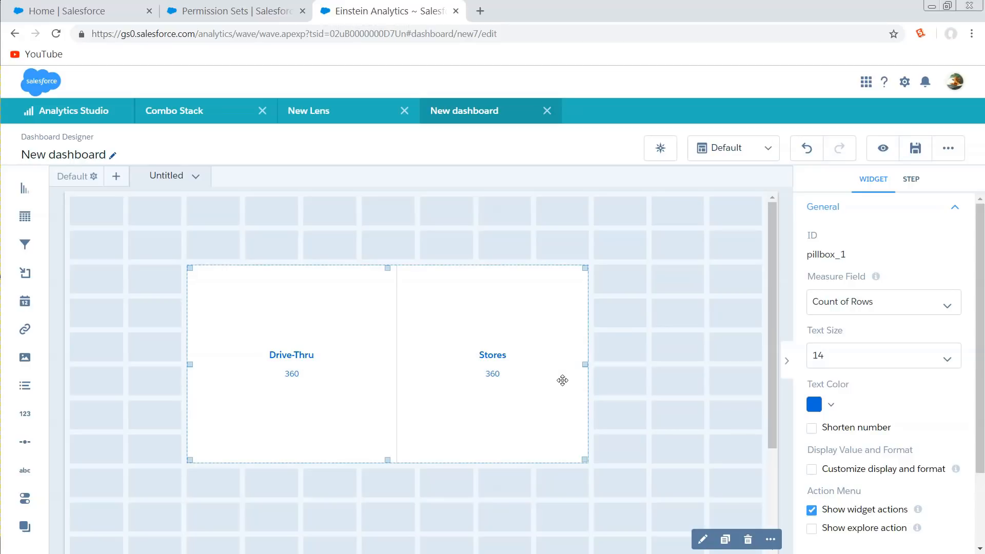
- Set the Channel toggle widget's text color to yellow
scroll(819, 346, "down", 2)
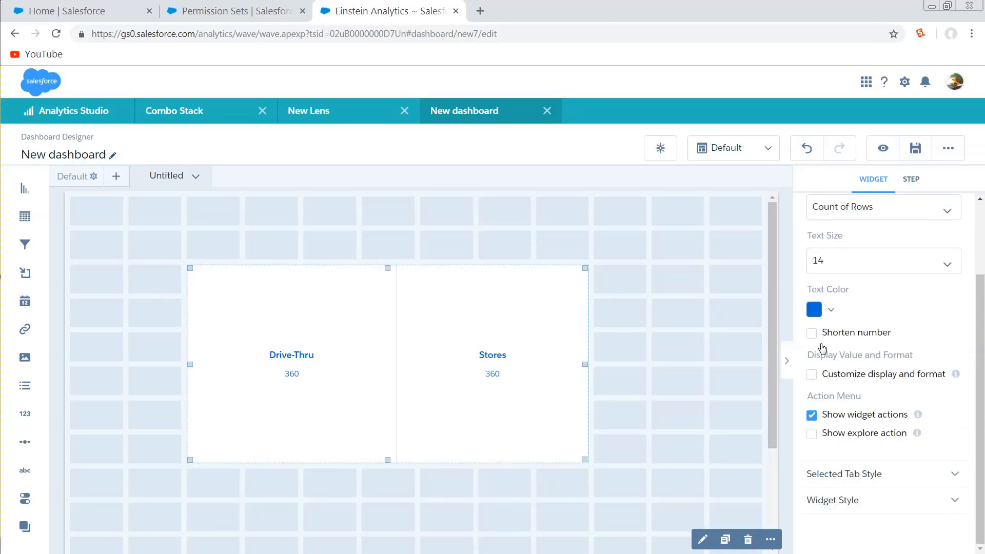
left_click(817, 309)
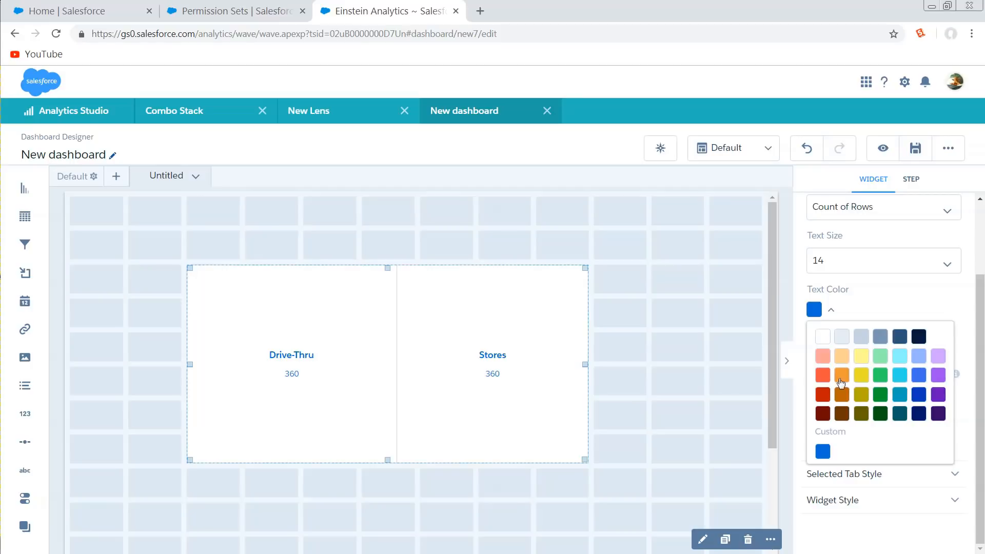
left_click(860, 375)
left_click(891, 297)
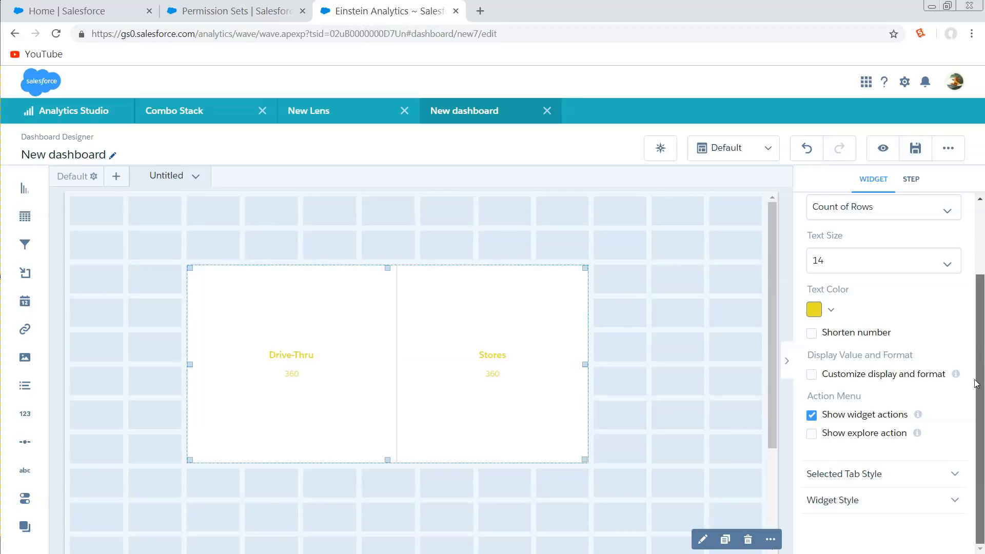
- Set the toggle widget's background color to blue in its Widget Style settings
left_click(847, 502)
scroll(853, 336, "down", 5)
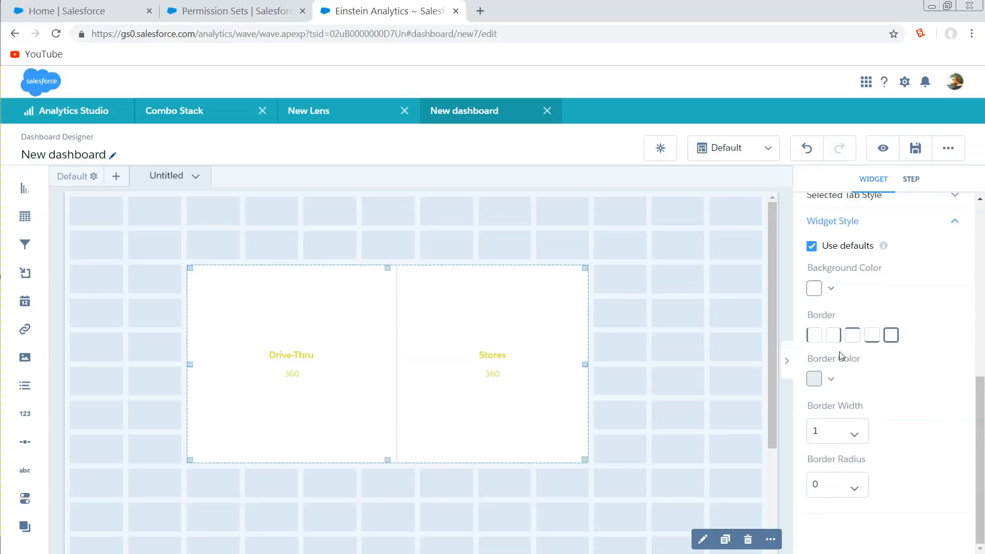
left_click(816, 288)
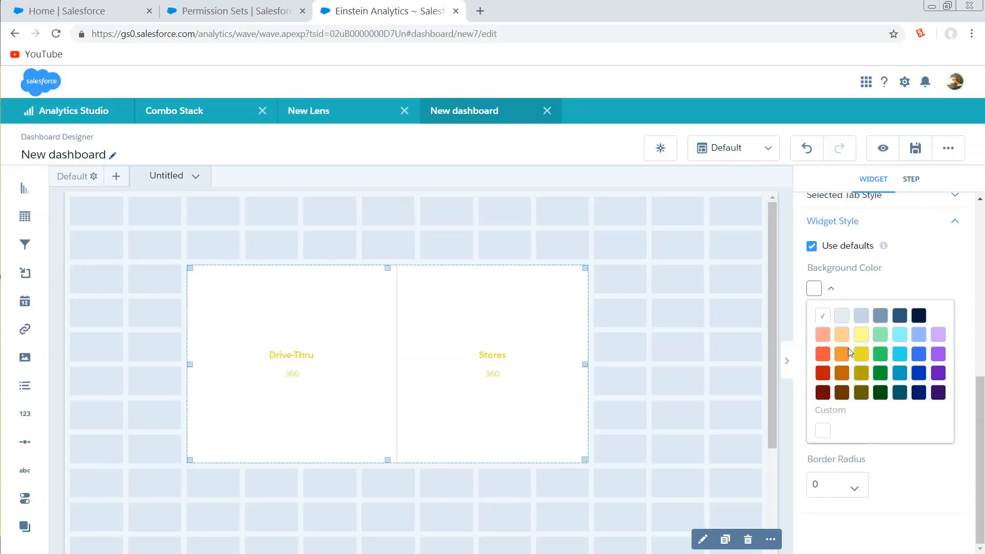
left_click(919, 355)
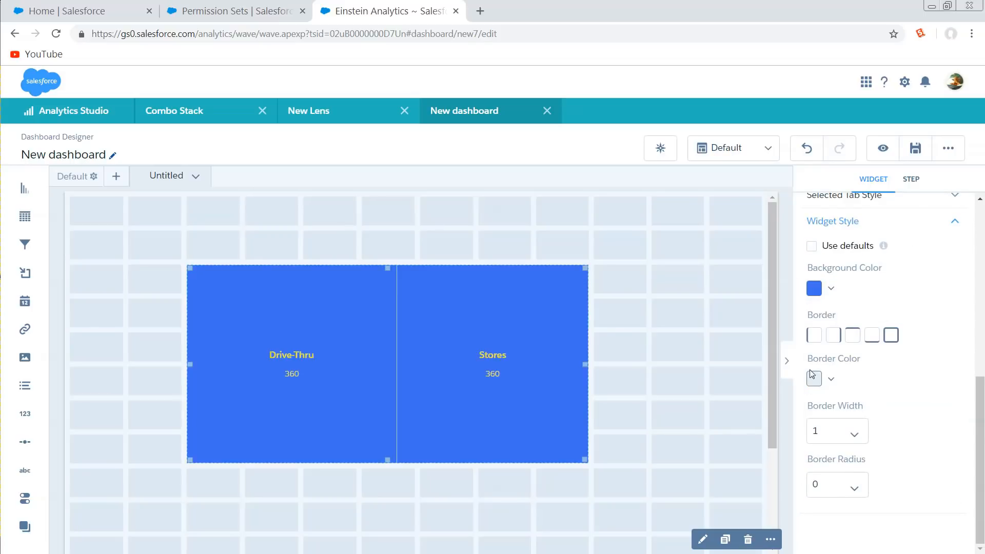
- Give the toggle widget top and right borders with width 4, radius 16 and a yellow border color
left_click(852, 337)
left_click(839, 432)
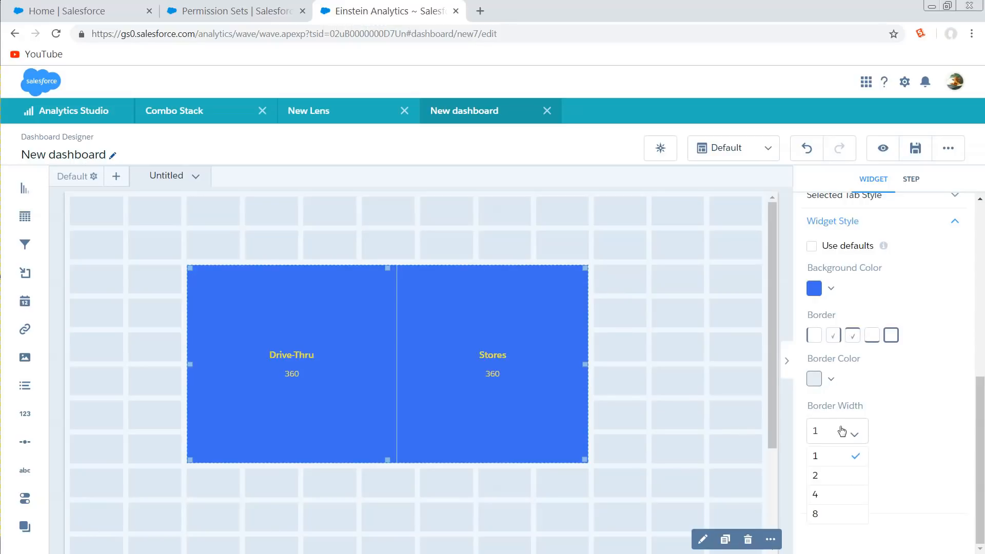
left_click(826, 495)
left_click(828, 491)
scroll(828, 492, "down", 2)
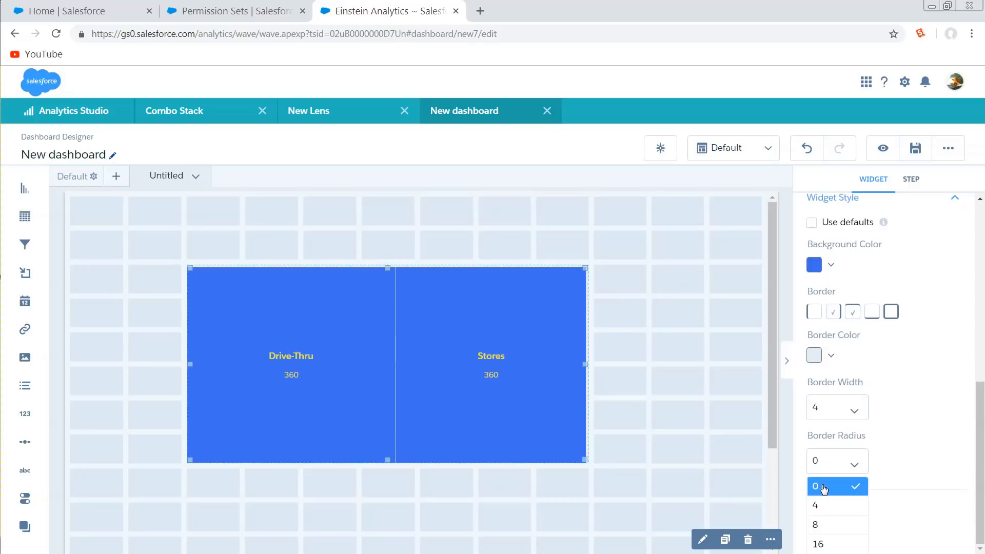
left_click(831, 540)
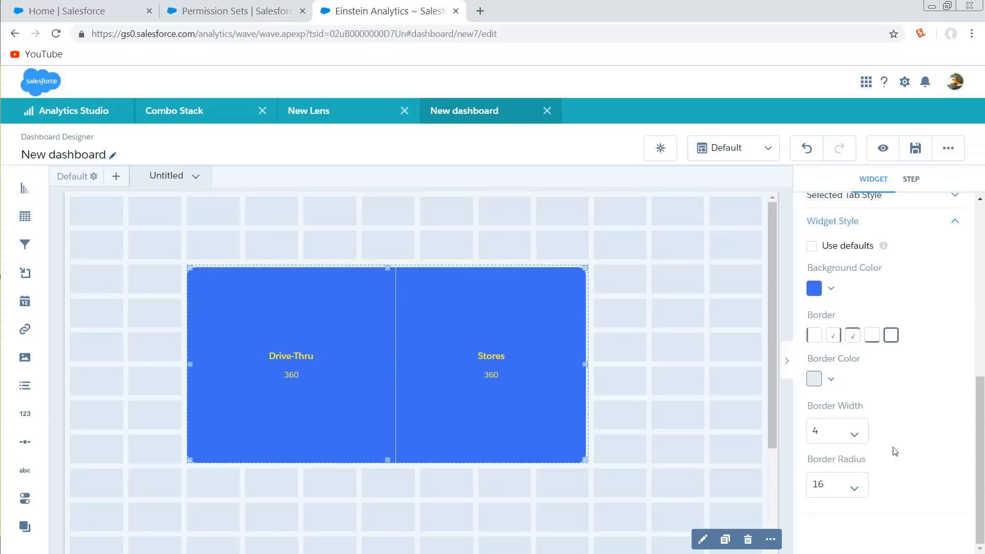
left_click(813, 380)
left_click(858, 445)
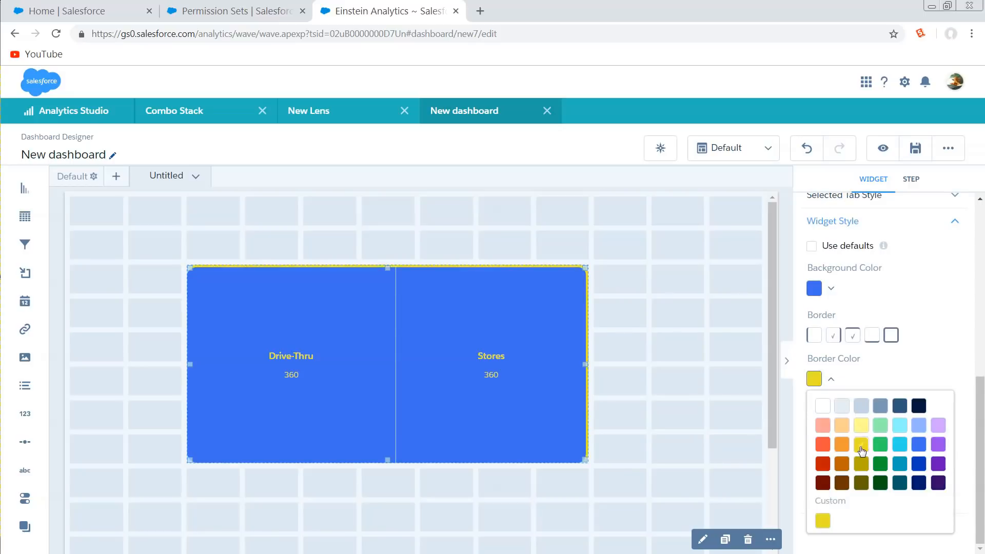
- Set the Channel toggle step's selection type to Single selection (required)
left_click(939, 359)
scroll(936, 359, "up", 10)
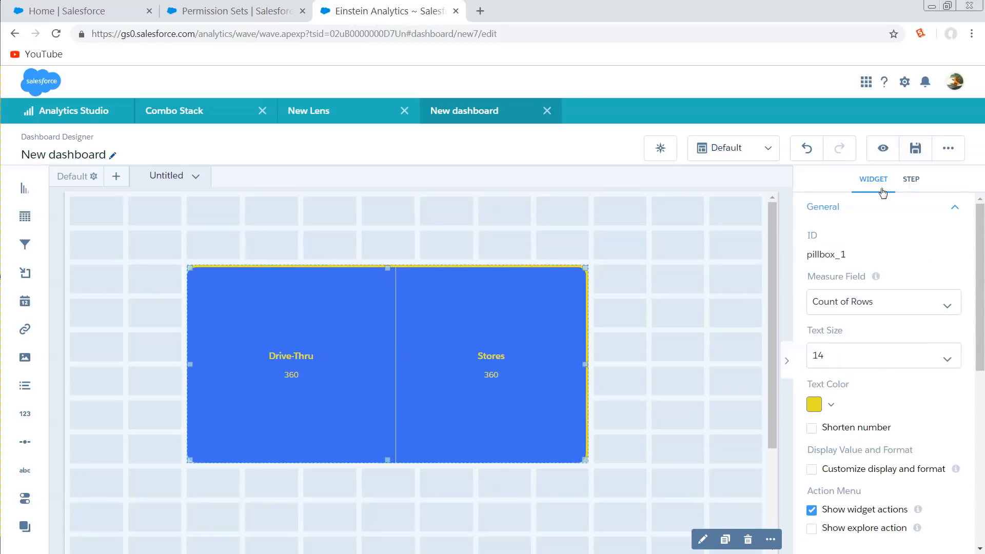
left_click(911, 179)
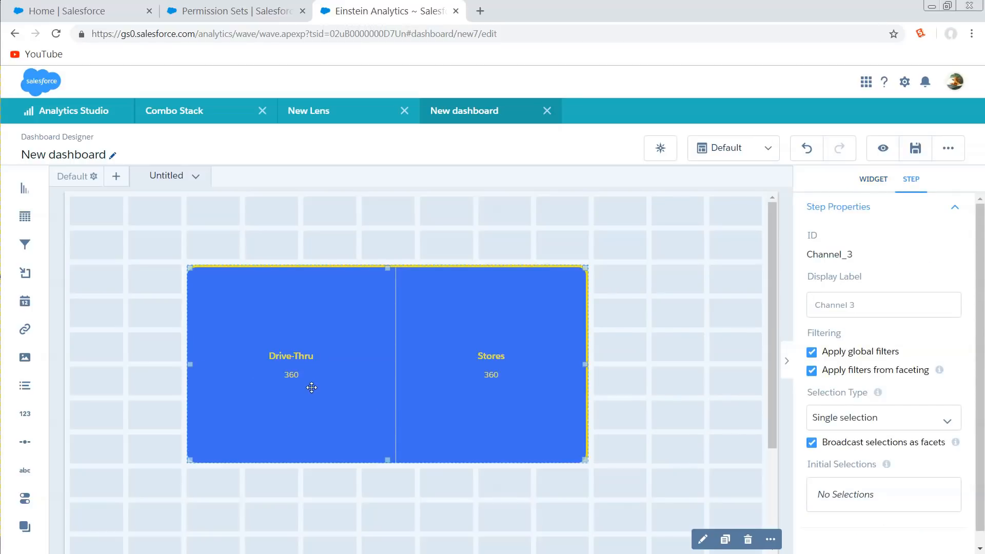
left_click(867, 422)
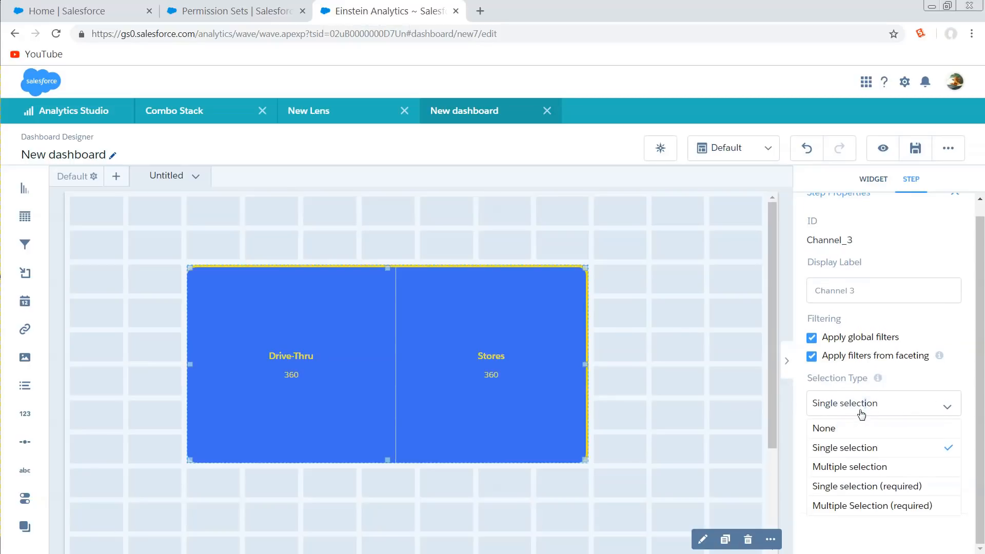
left_click(875, 495)
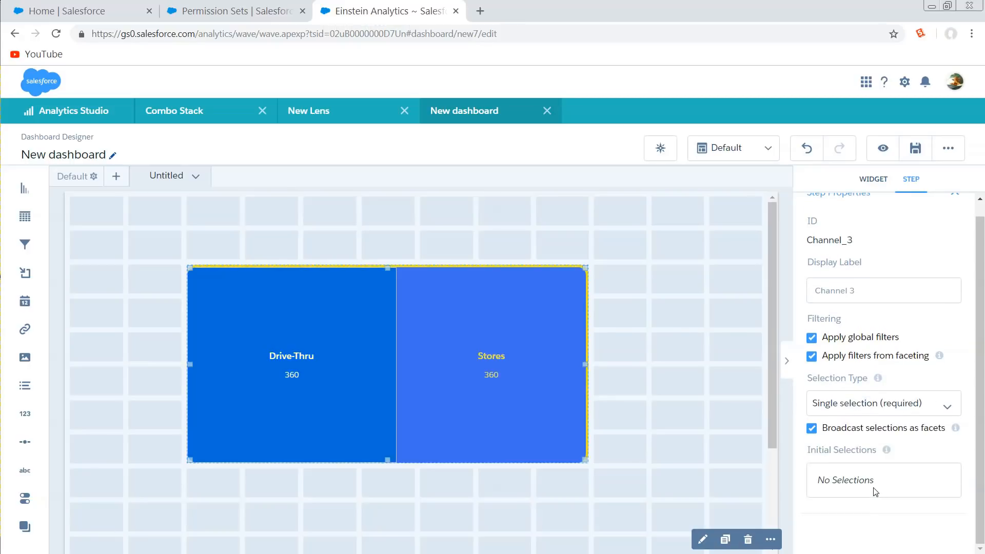
- Set the text color in the toggle widget's Selected Tab Style settings to dark yellow
scroll(878, 476, "up", 1)
left_click(868, 179)
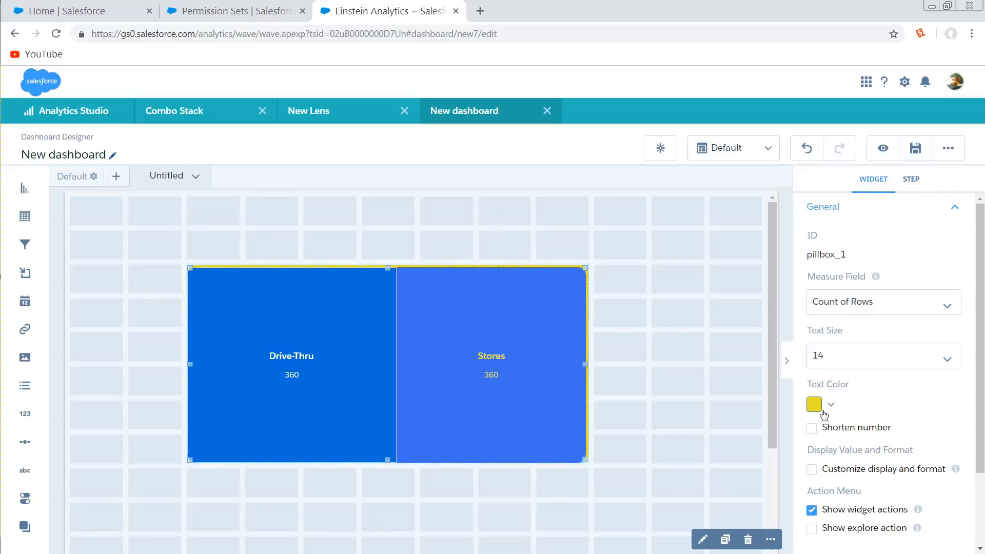
scroll(815, 425, "down", 2)
left_click(835, 473)
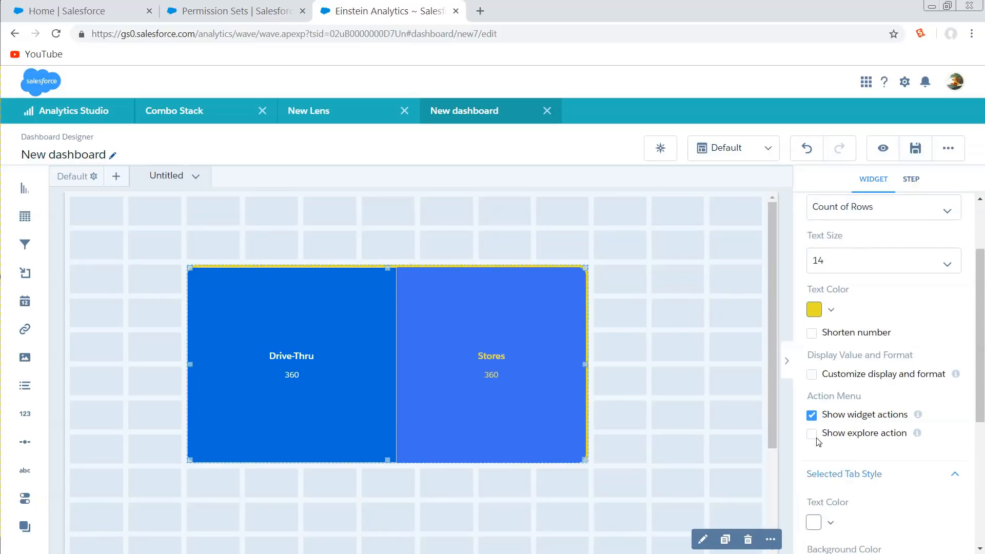
scroll(818, 441, "down", 5)
left_click(816, 269)
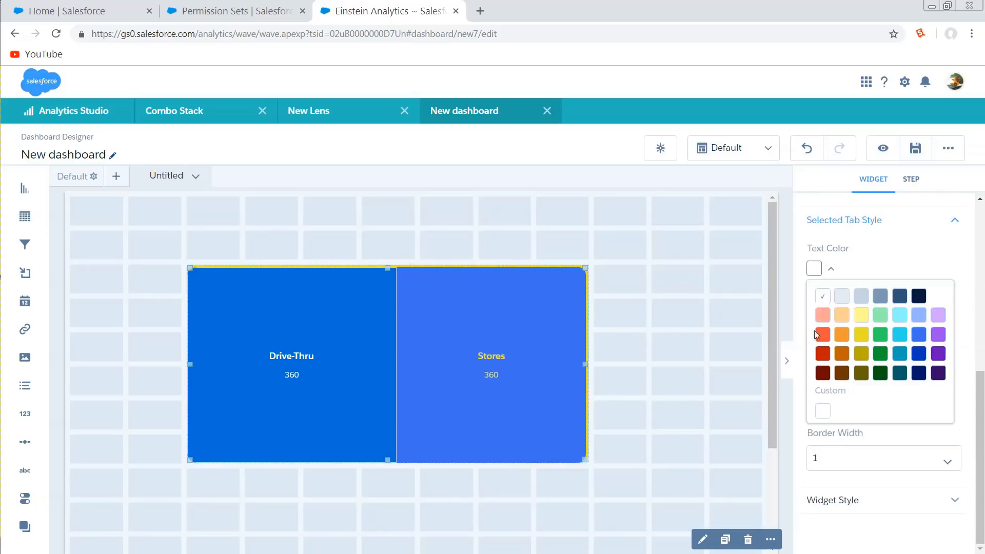
left_click(861, 353)
left_click(888, 259)
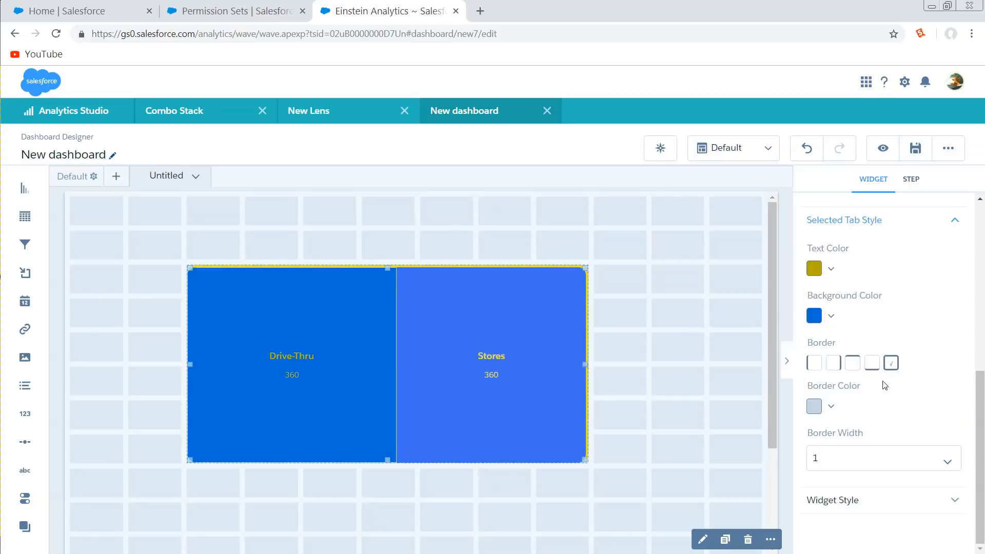
- Give the toggle widget's selected tab a dark blue background color and a dark yellow border color
left_click(818, 320)
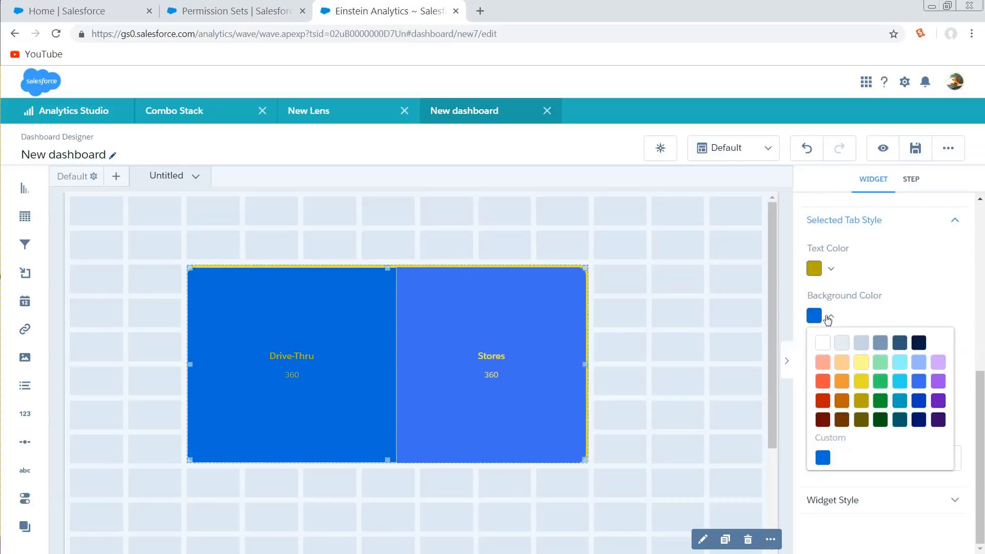
left_click(918, 401)
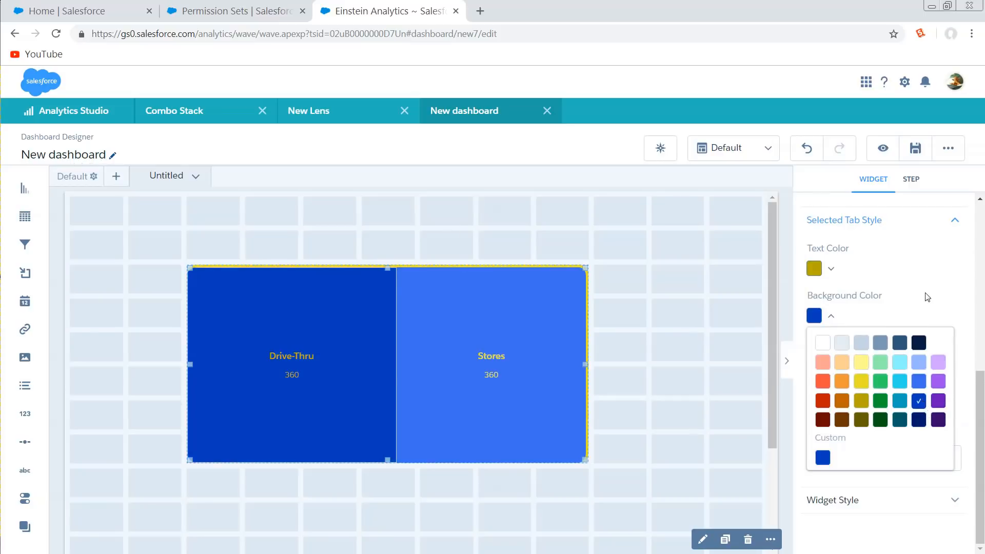
left_click(927, 313)
left_click(814, 407)
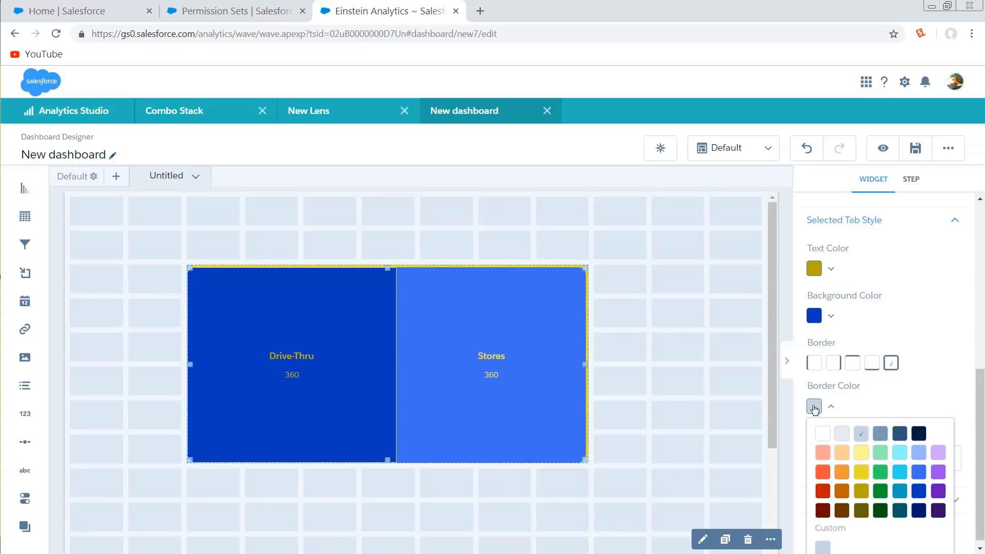
left_click(864, 496)
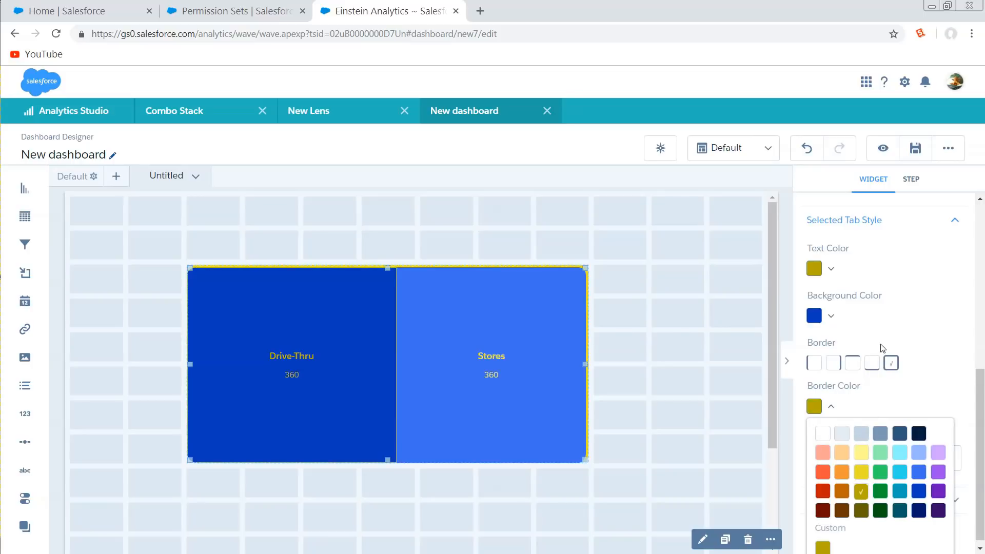
left_click(922, 340)
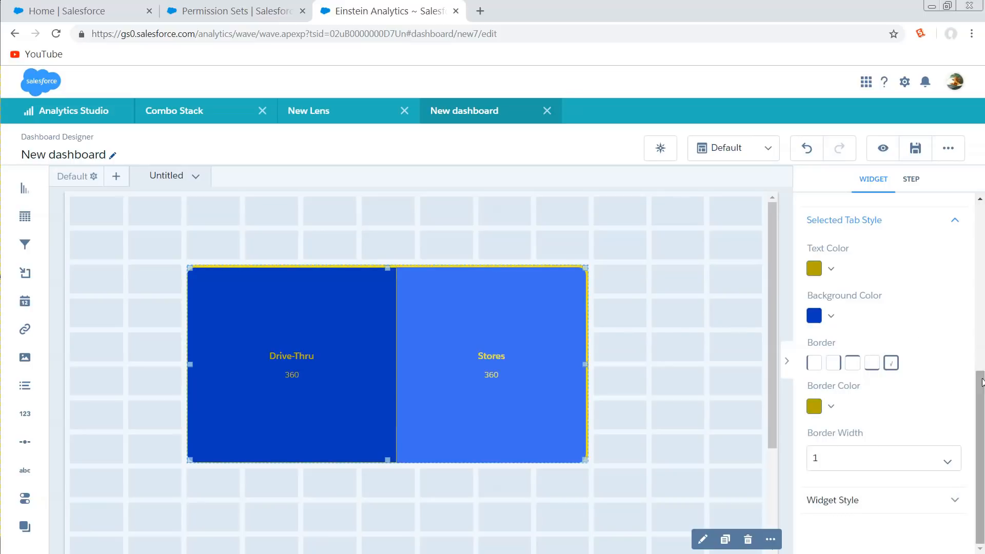
- Preview the dashboard and test the selected tab styling by switching the Channel toggle to Stores
left_click(882, 148)
left_click(513, 329)
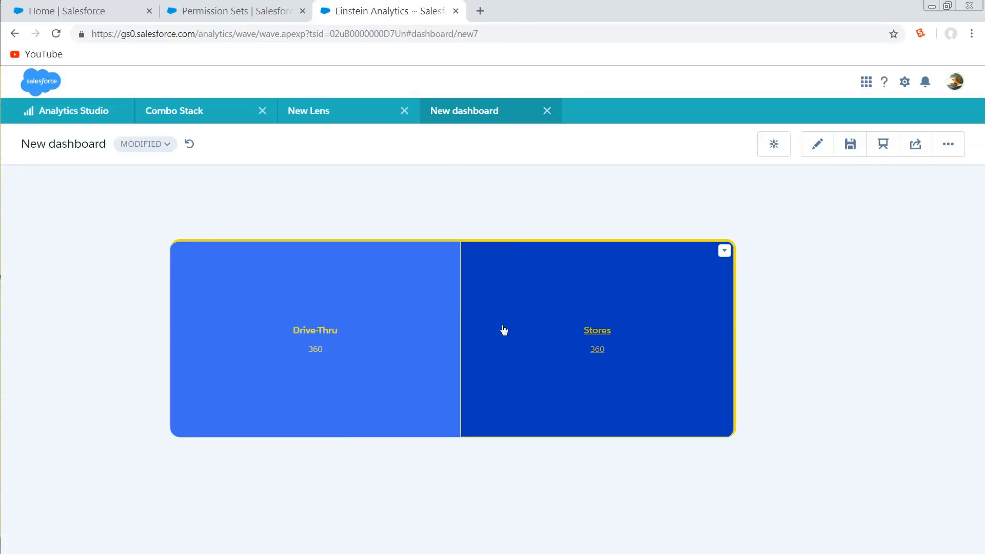
left_click(506, 334)
left_click(515, 341)
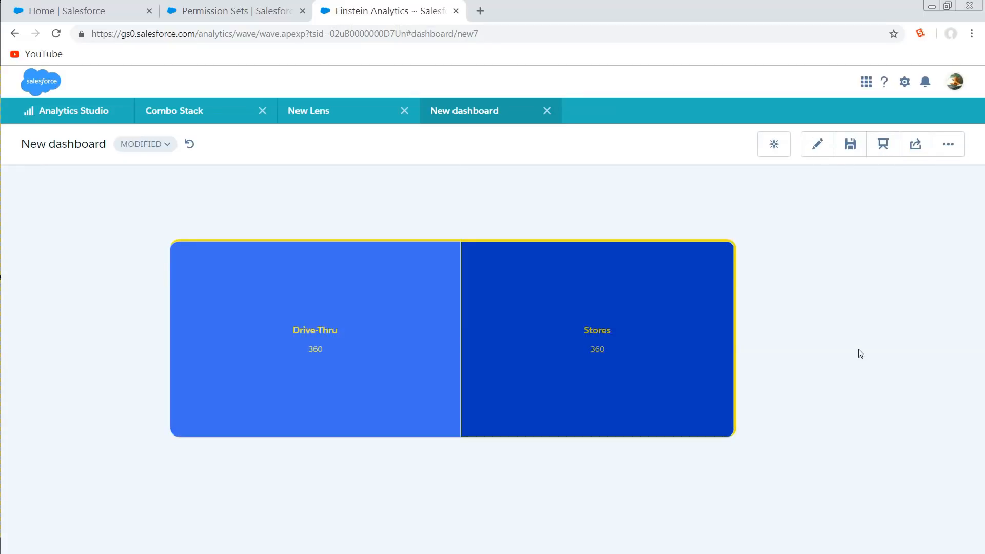